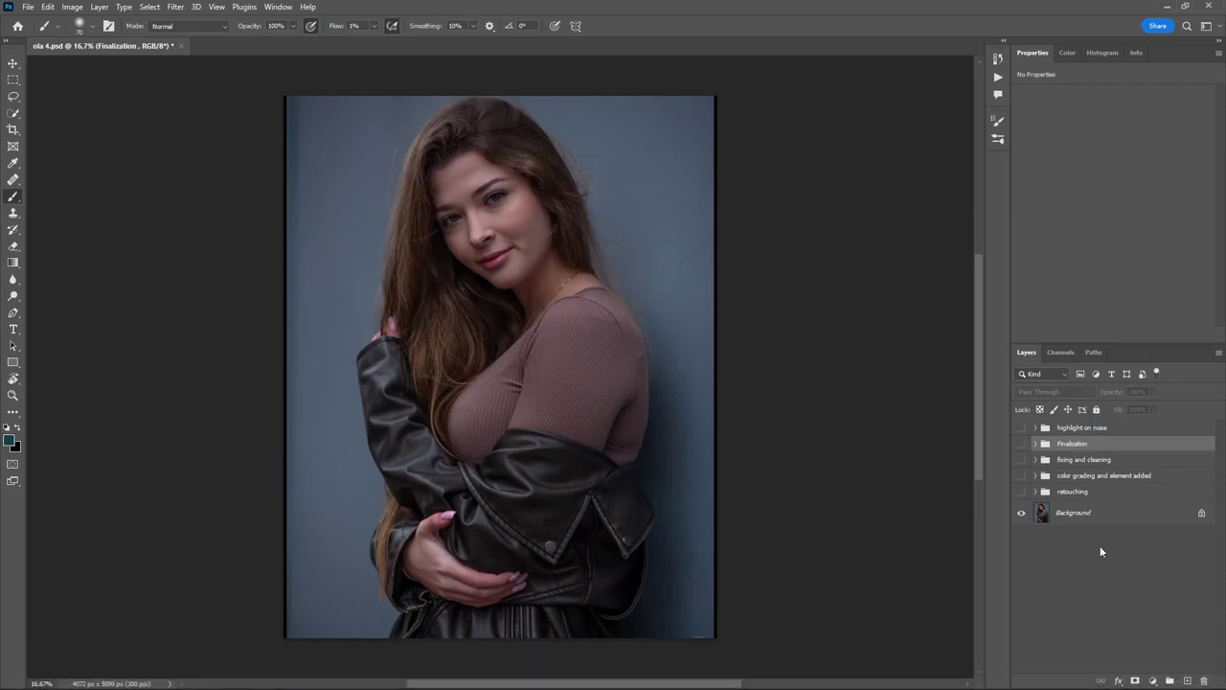
Show and expand the retouching group, then hide its Global, Local, clean up and frequency separation sub-groups
click(1046, 494)
click(1036, 491)
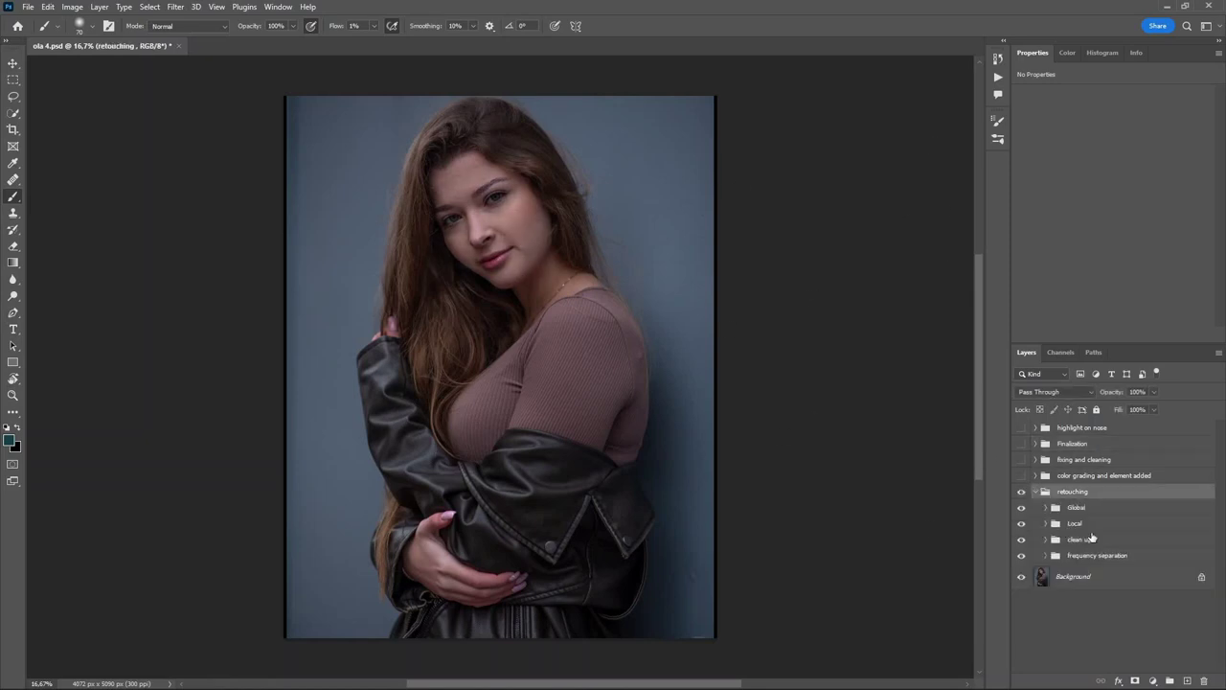
click(1059, 510)
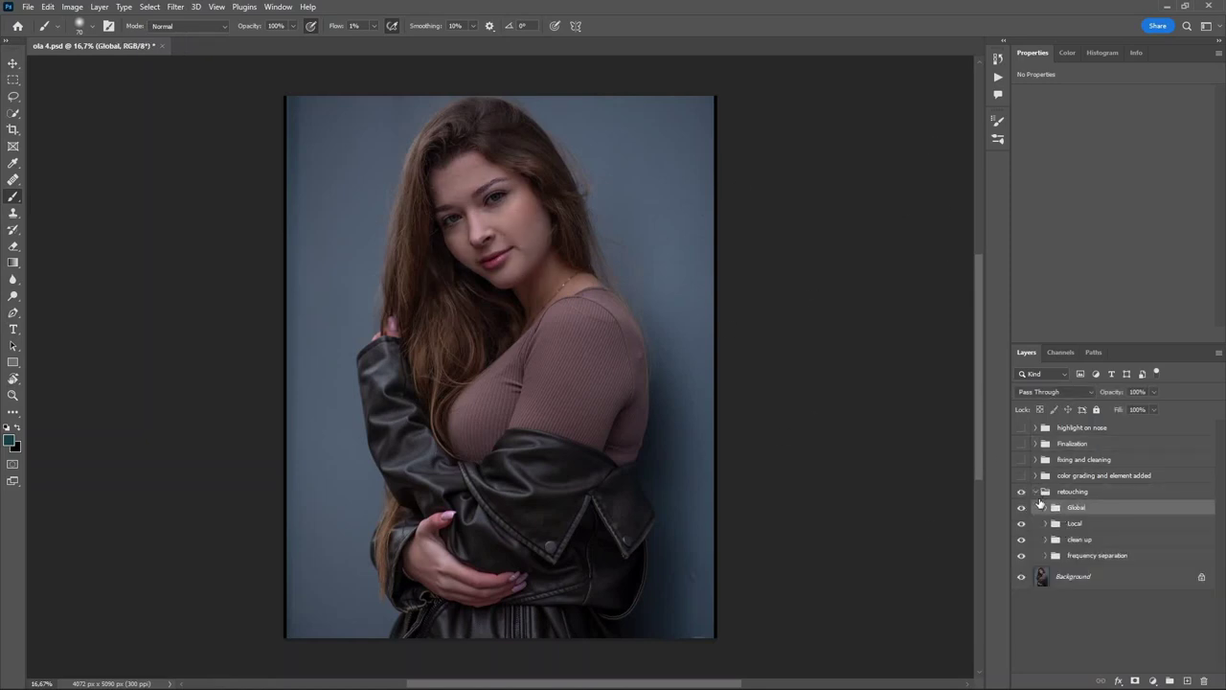
click(1021, 508)
click(1022, 524)
click(1021, 540)
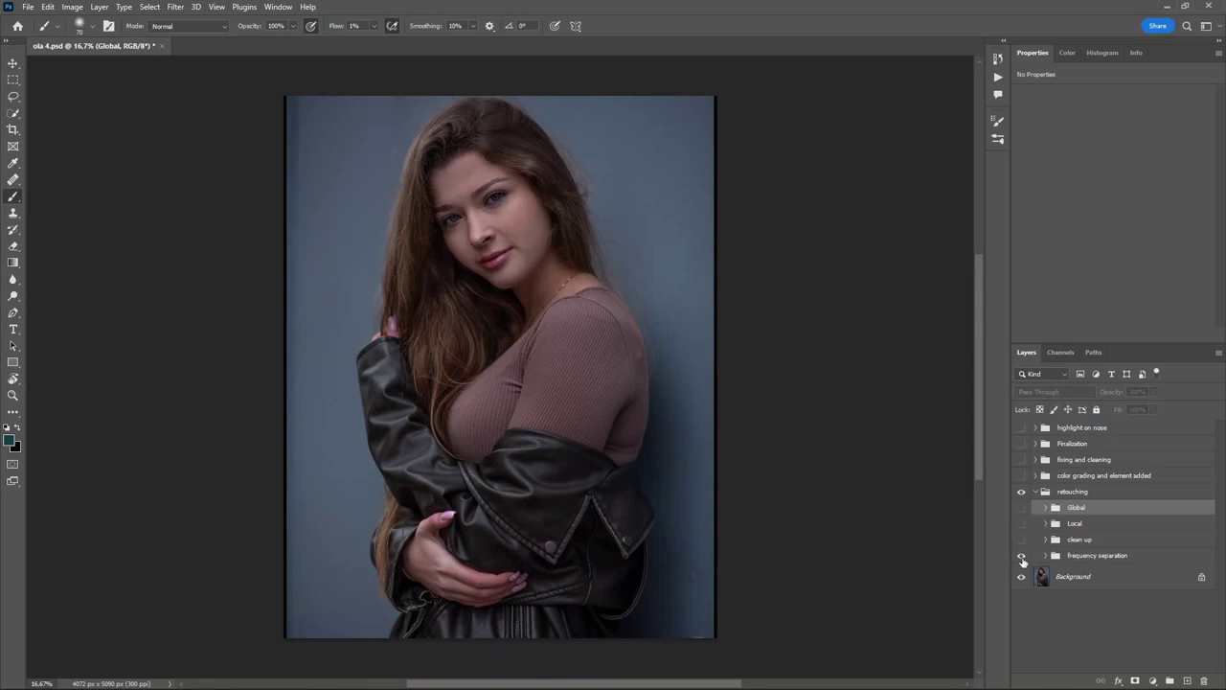
click(1021, 556)
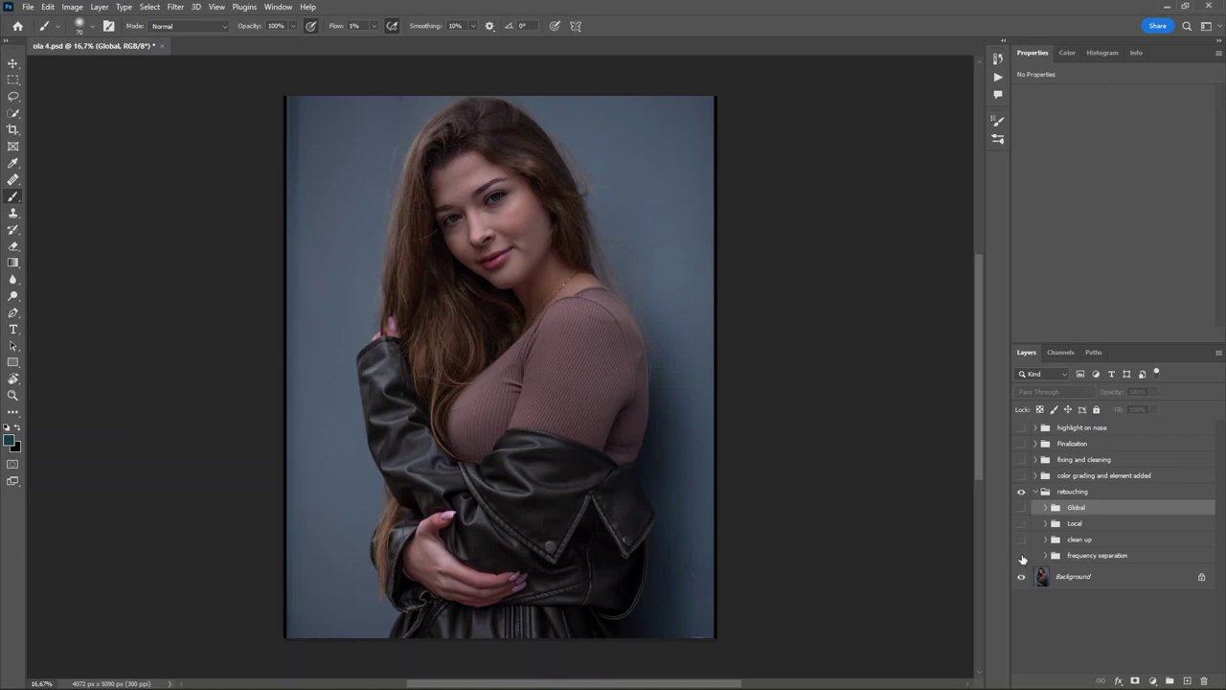
Re-enable frequency separation, clean up, Local and Global, then collapse the retouching group
click(1048, 560)
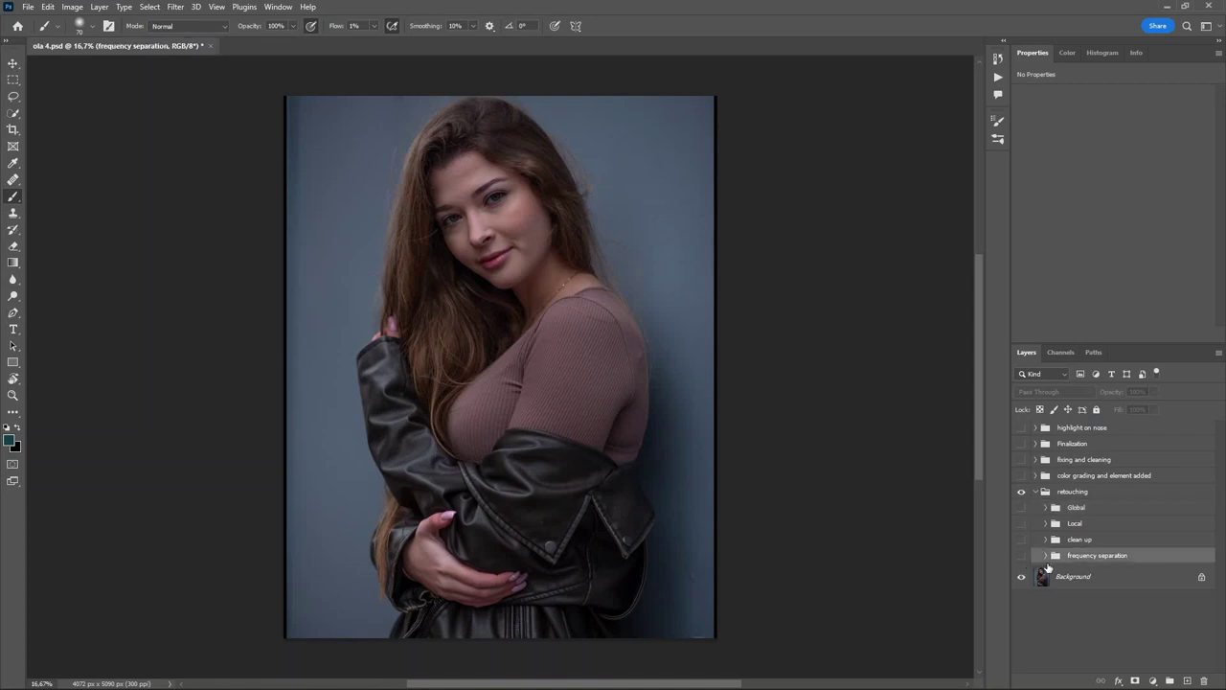
click(1021, 557)
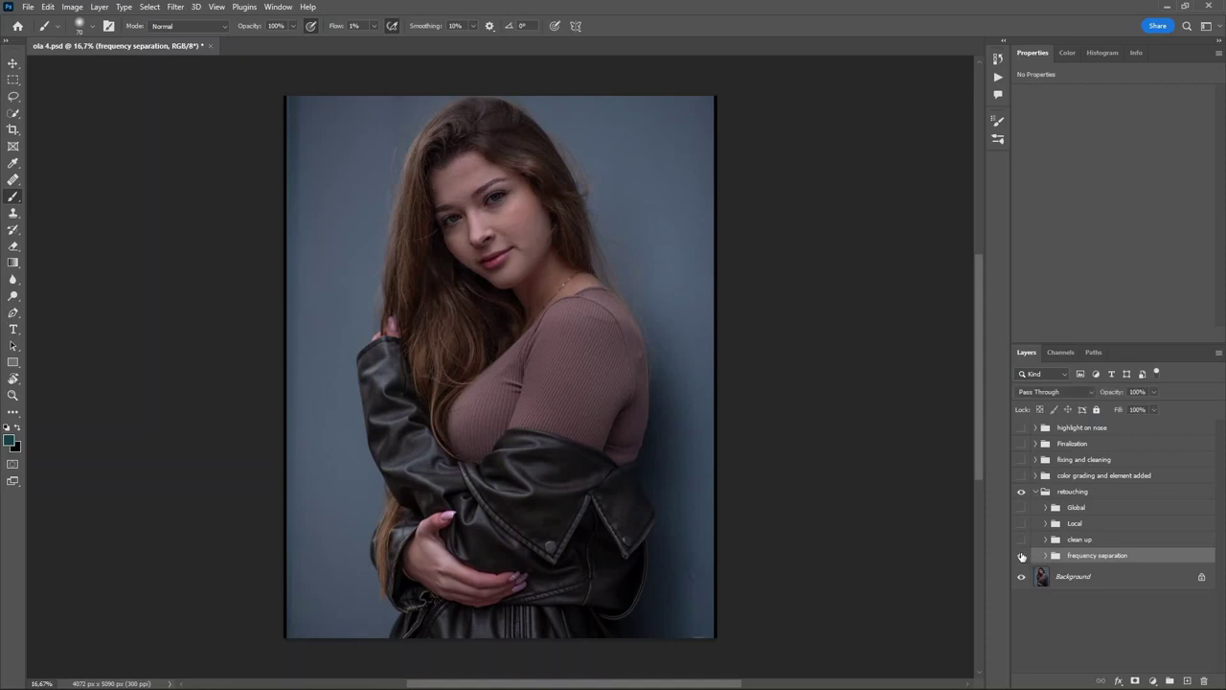
click(1020, 540)
click(1022, 524)
click(1020, 508)
click(1031, 495)
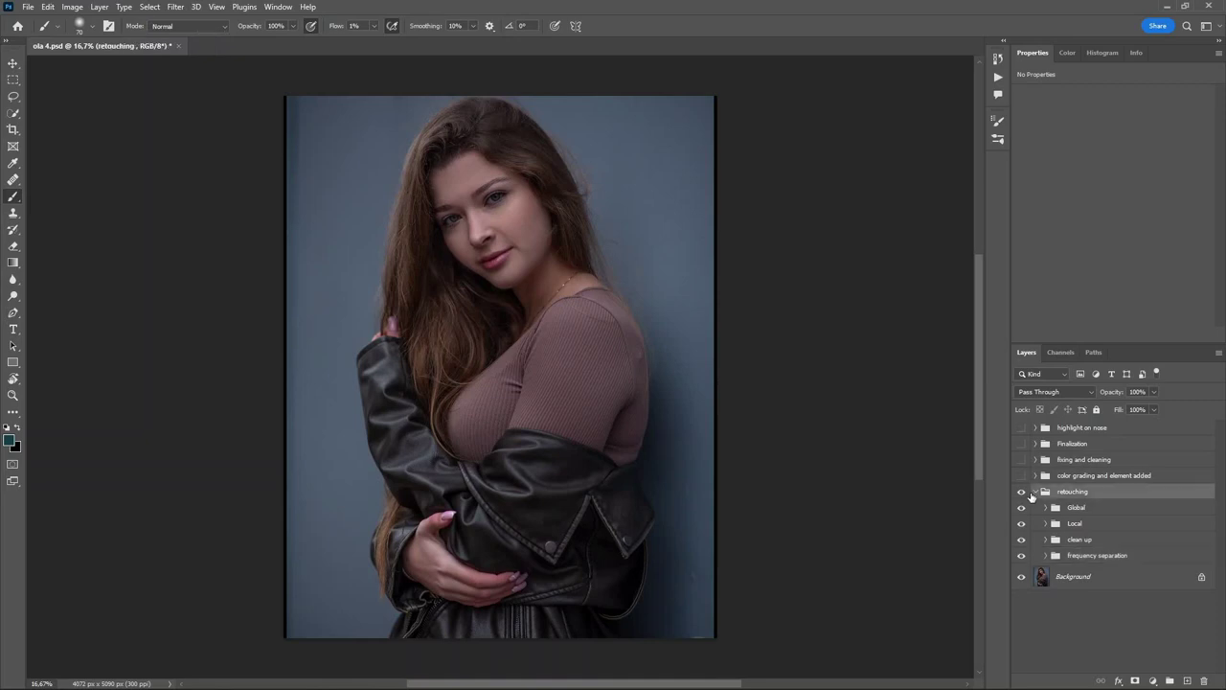
click(1033, 492)
Select the color grading and element added group and toggle it off and on to compare
click(1064, 477)
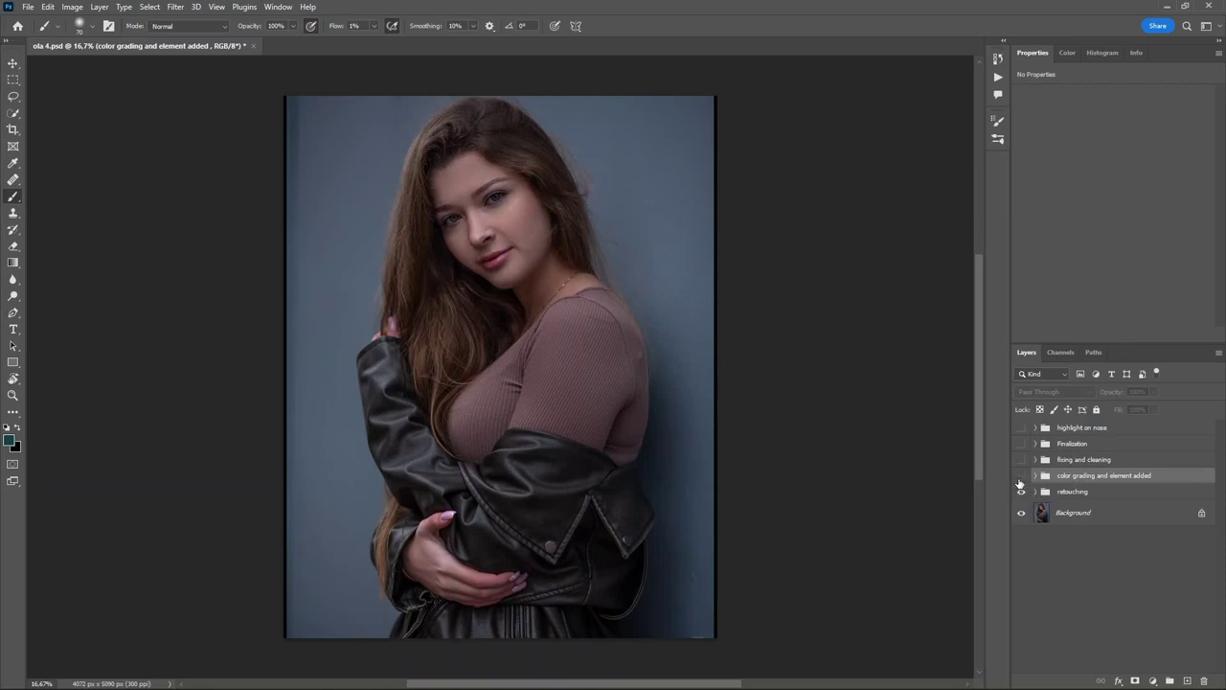
click(1021, 476)
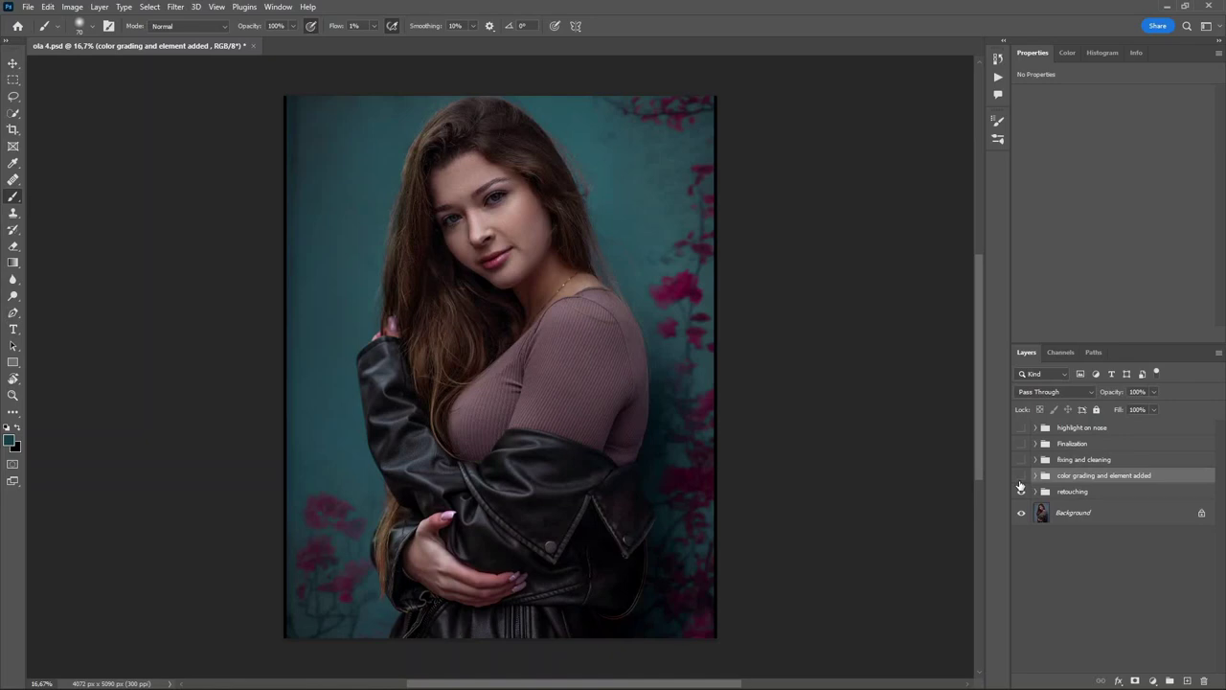
click(1022, 476)
click(1021, 476)
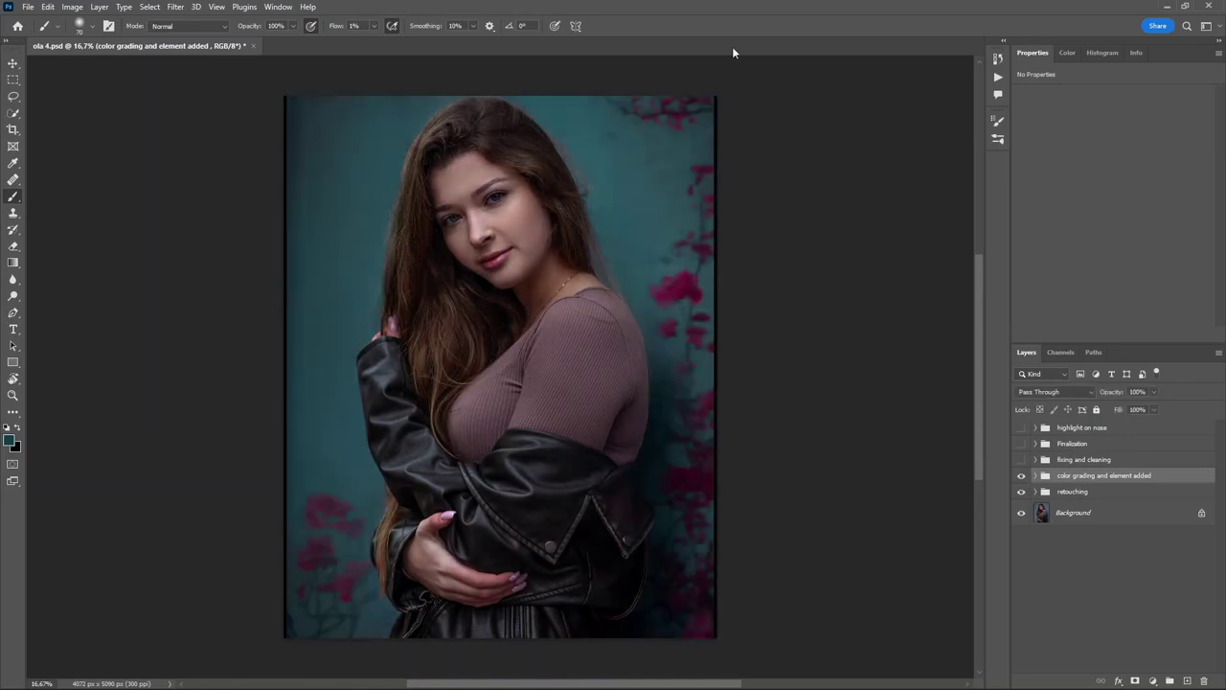
Expand the colour grading group and turn on Selective Color 1 and Group 6 for the flowers
click(1021, 476)
click(1035, 476)
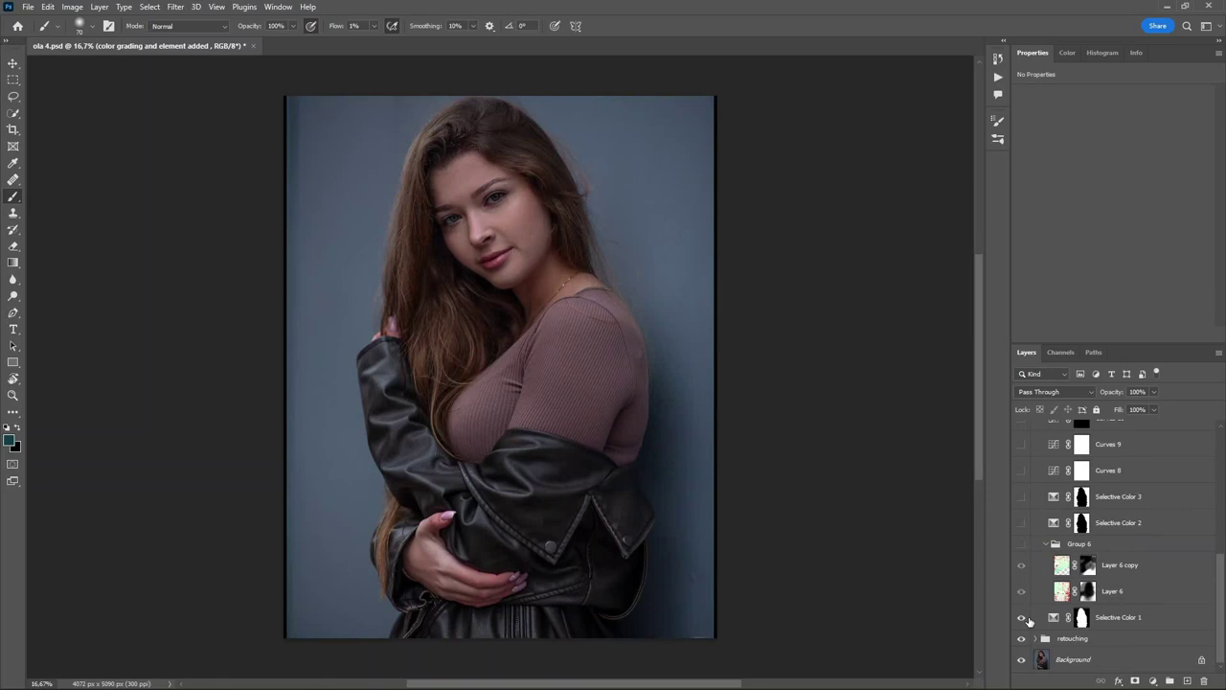
click(1021, 618)
click(1021, 544)
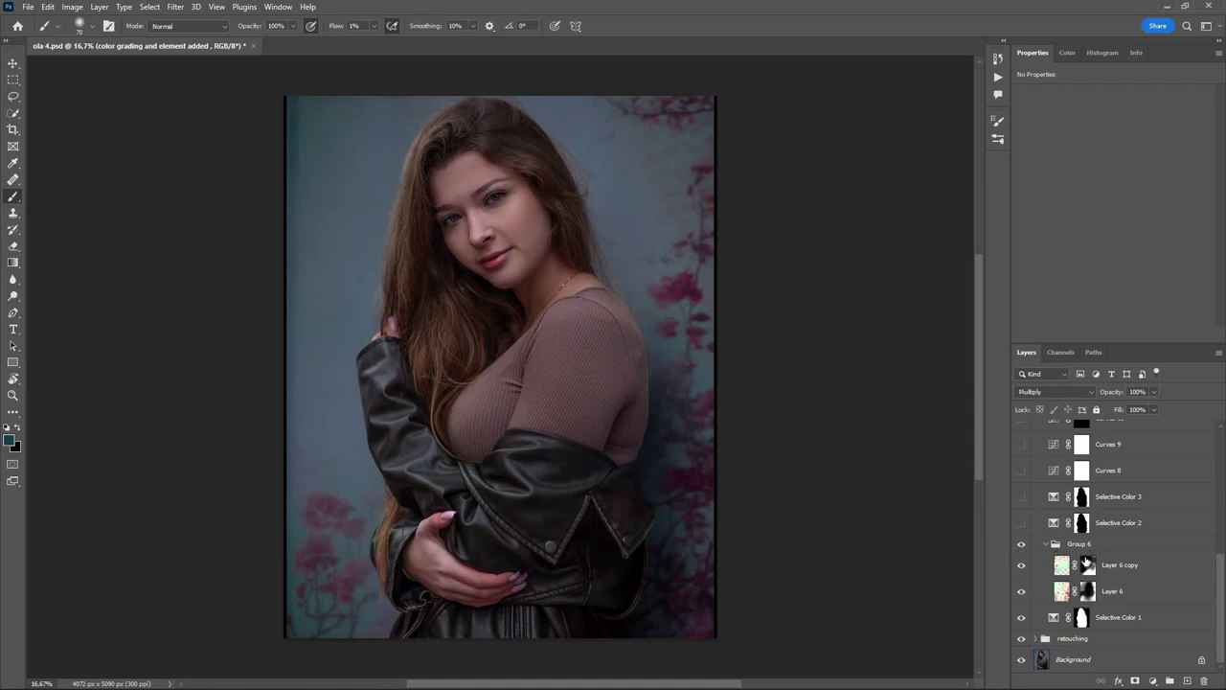
Select Layer 6 copy's mask and keep its blend mode as Multiply
click(1087, 564)
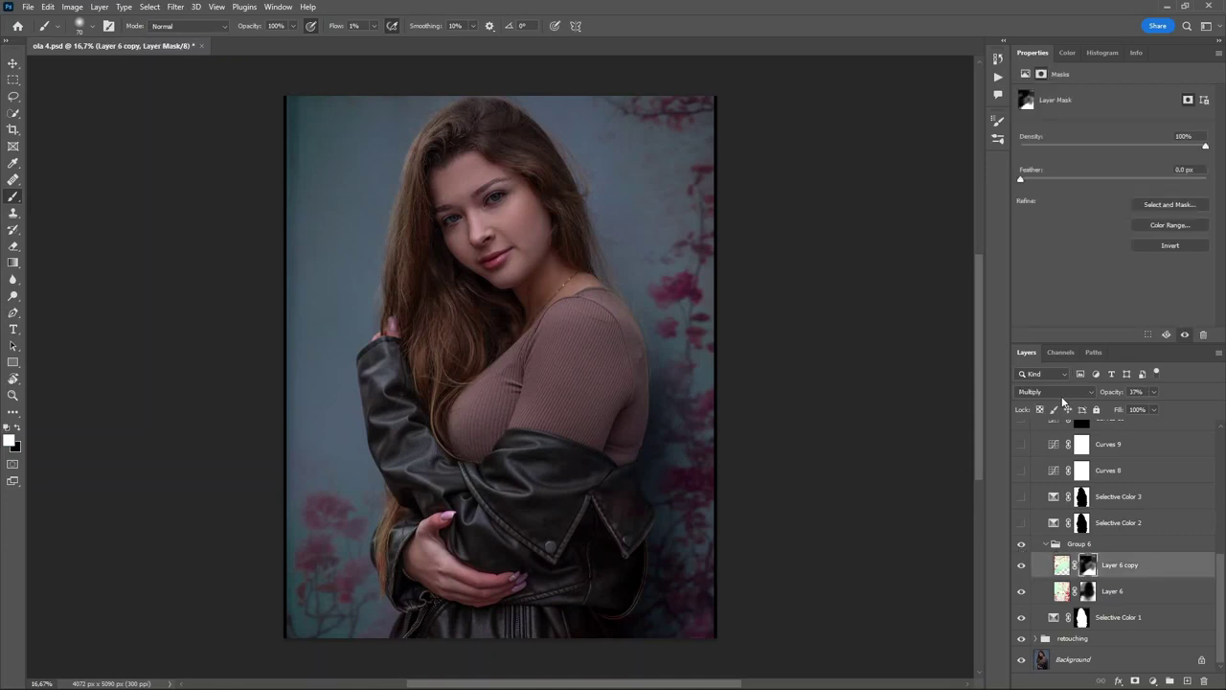
click(1063, 398)
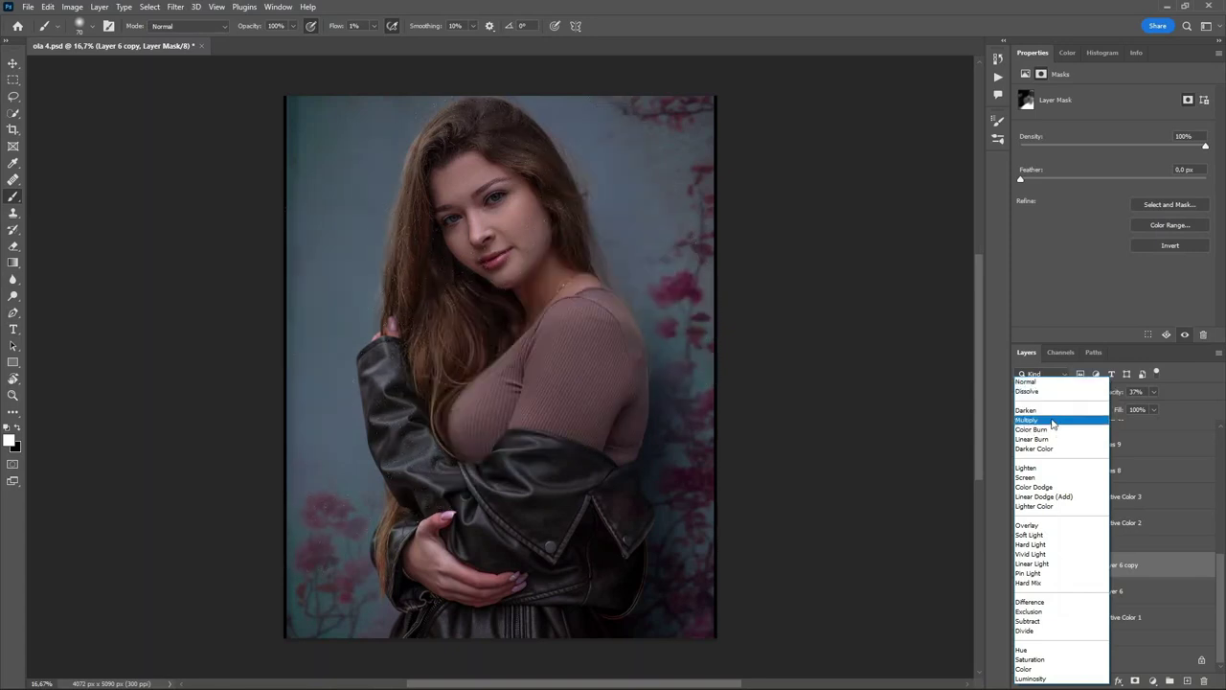
click(1053, 420)
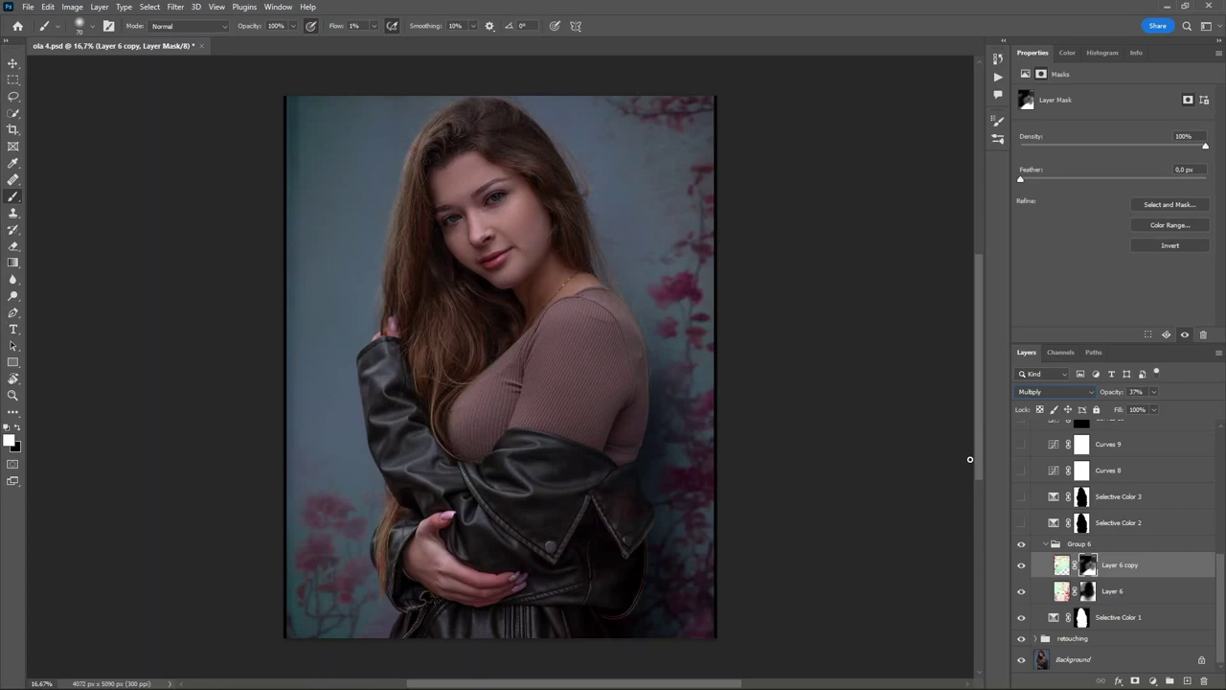
Toggle Group 6 off and back on, then switch on Selective Color 3 for the teal background
click(1022, 543)
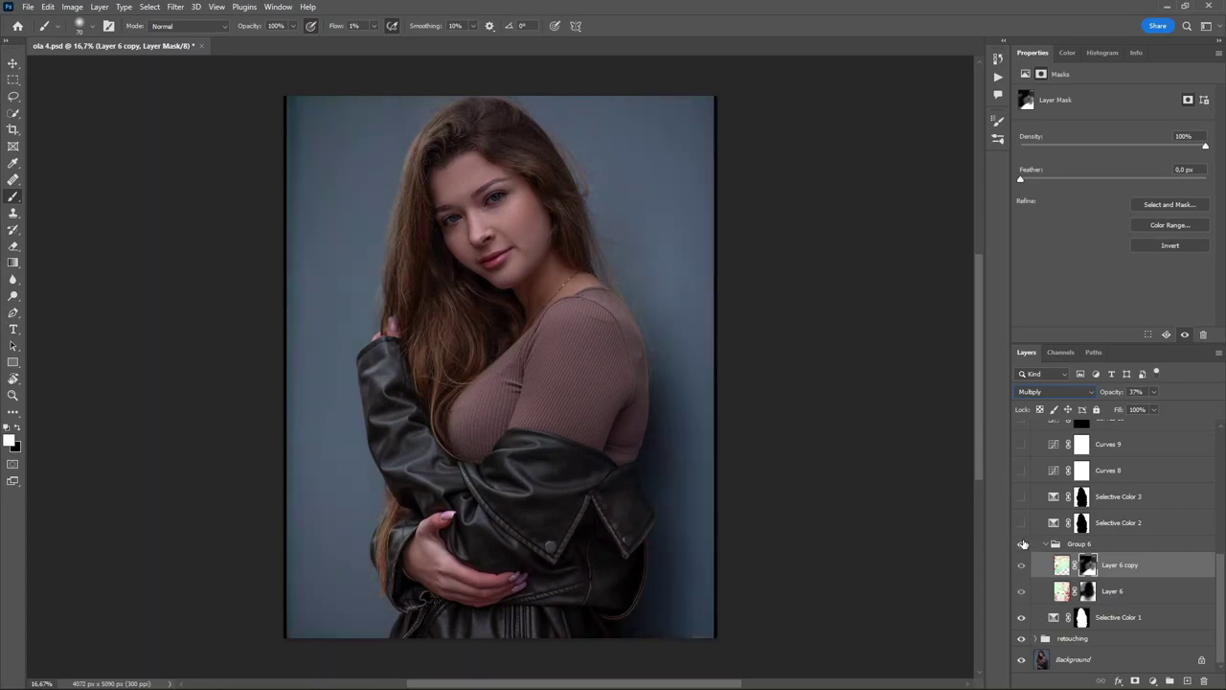
click(1022, 543)
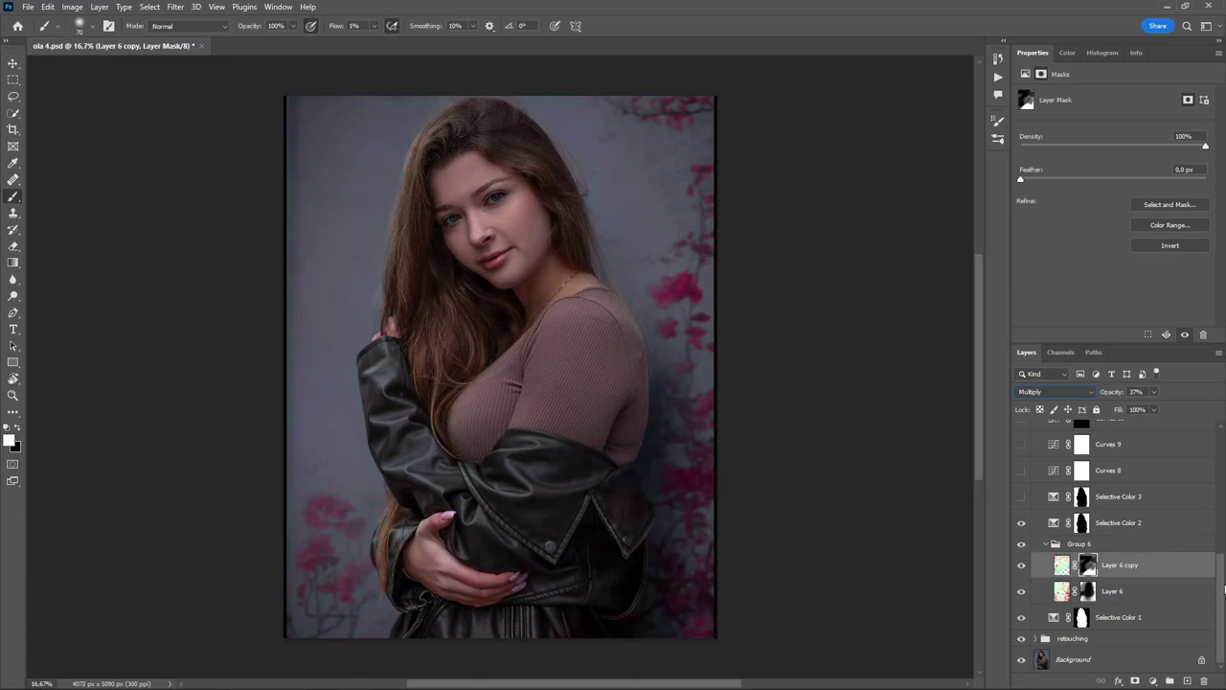
drag(1224, 588, 1223, 578)
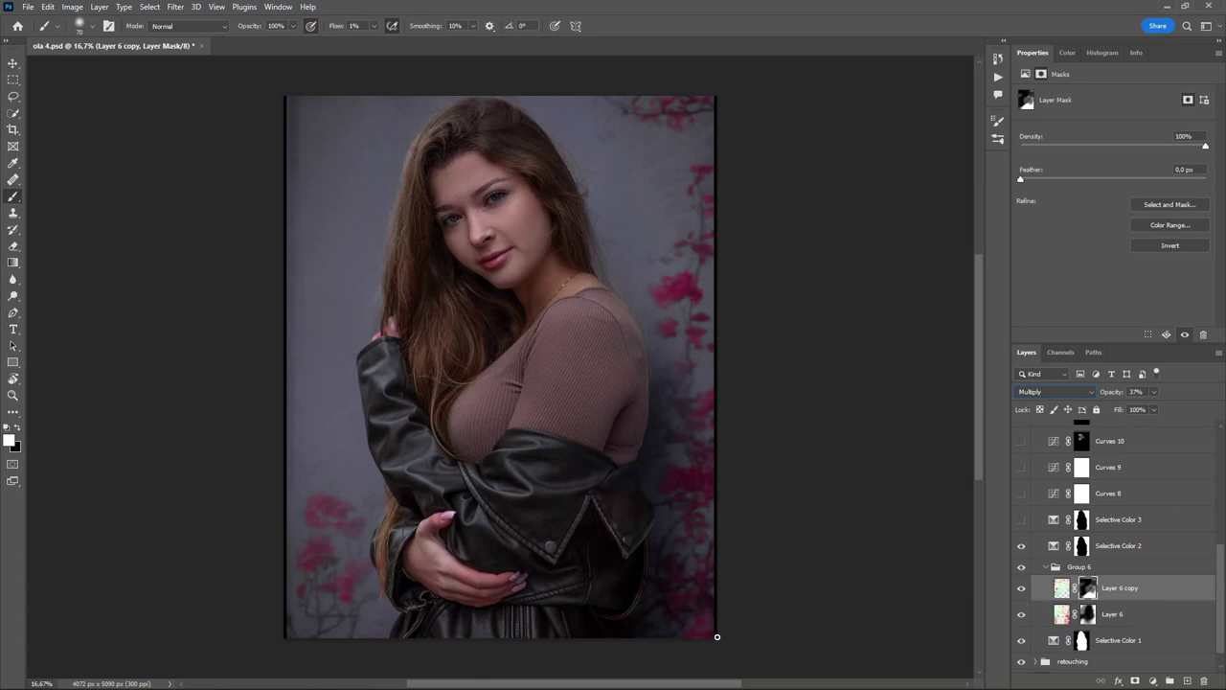
click(1022, 520)
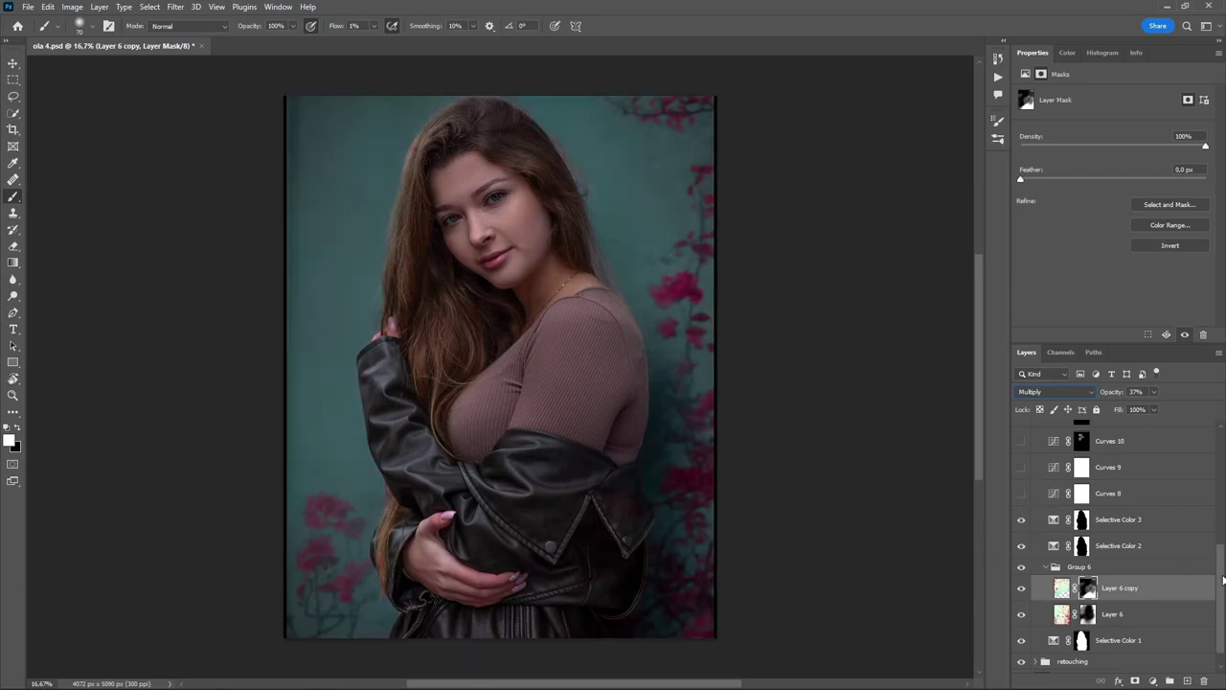
scroll(1223, 579, up, 3)
Turn on Curves 8 and Curves 9 and select them to view their curves
click(1021, 583)
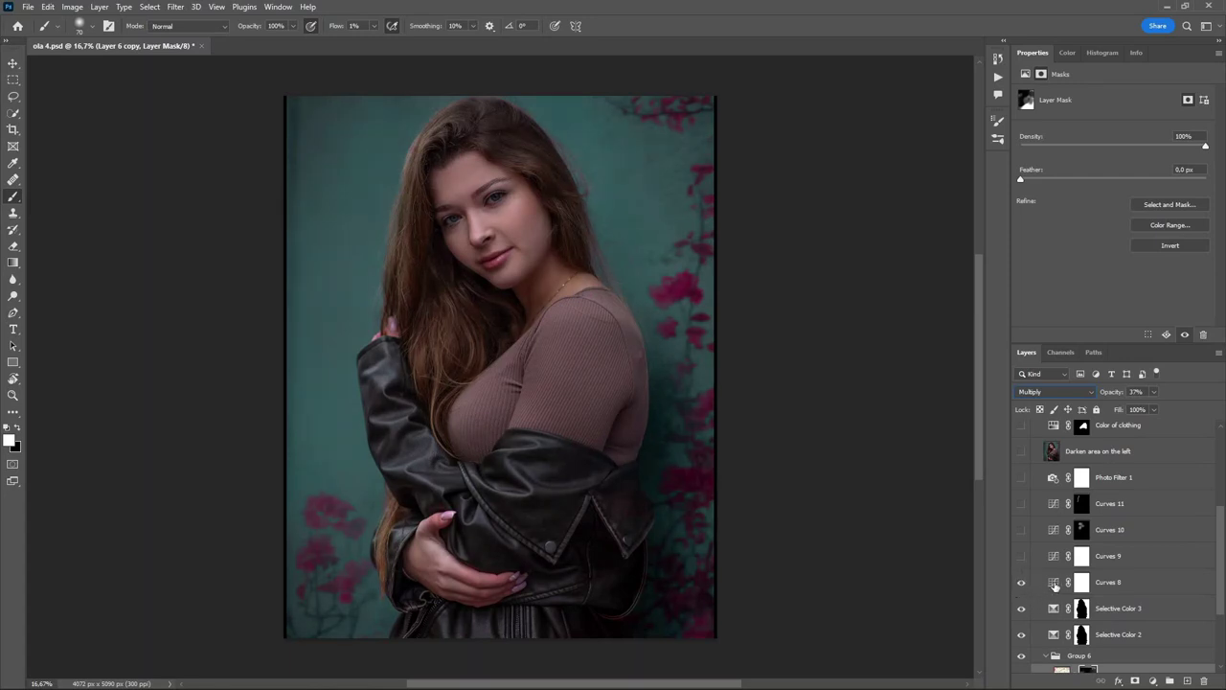
click(1055, 586)
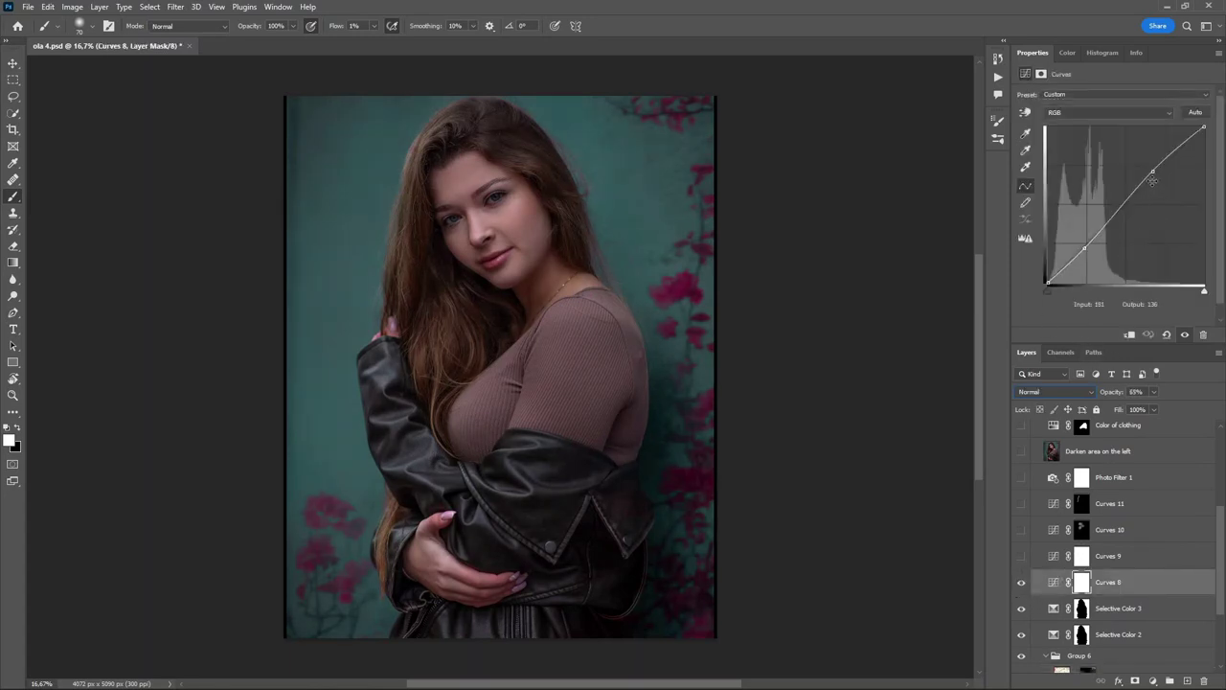
click(1021, 556)
click(1054, 556)
Add a 62/62 control point on Curves 9's Blue channel, then select Curves 10
click(1111, 112)
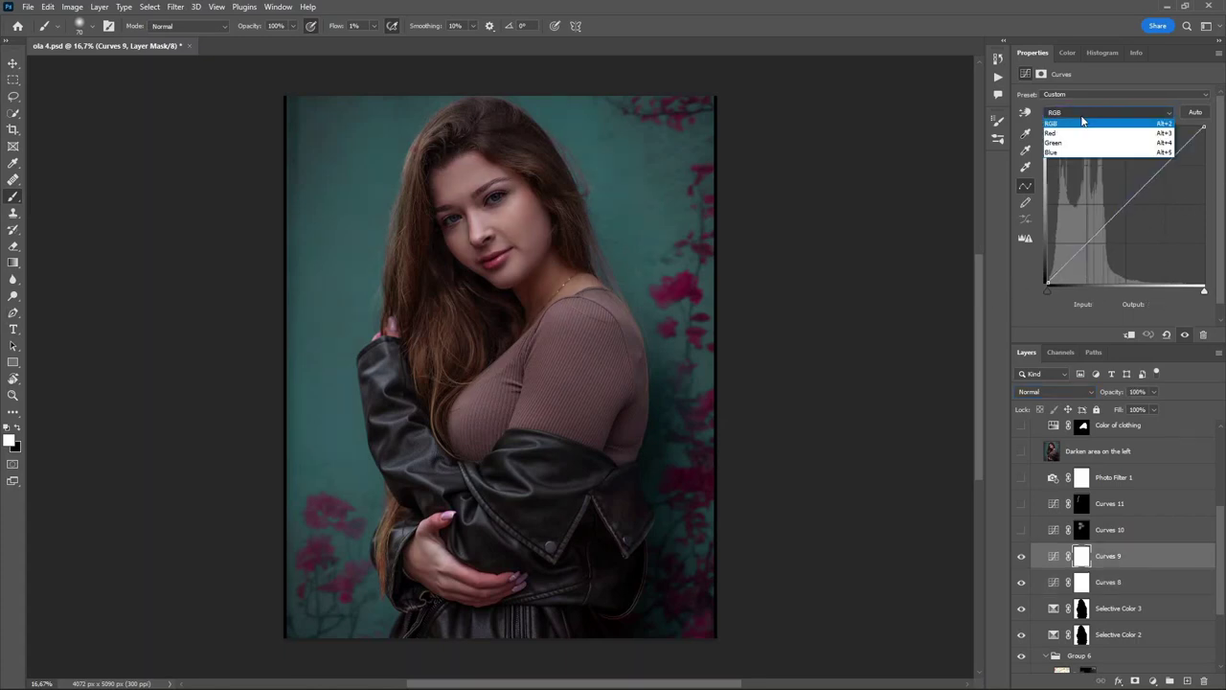
click(1074, 150)
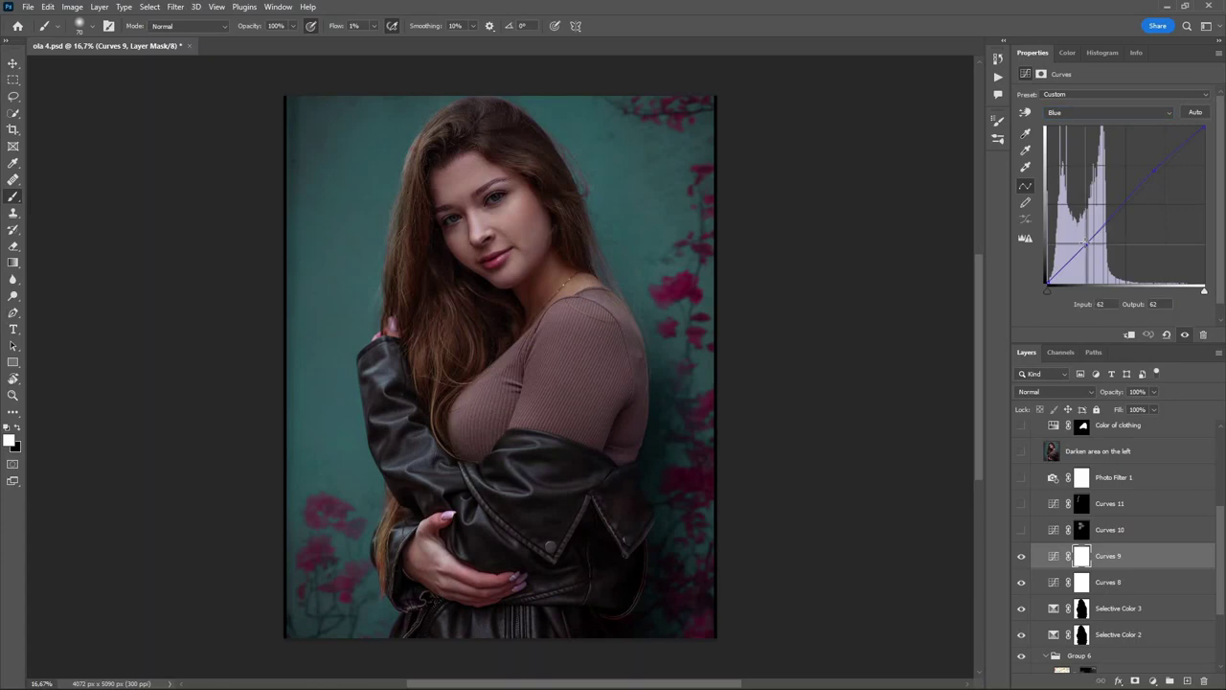
click(1085, 242)
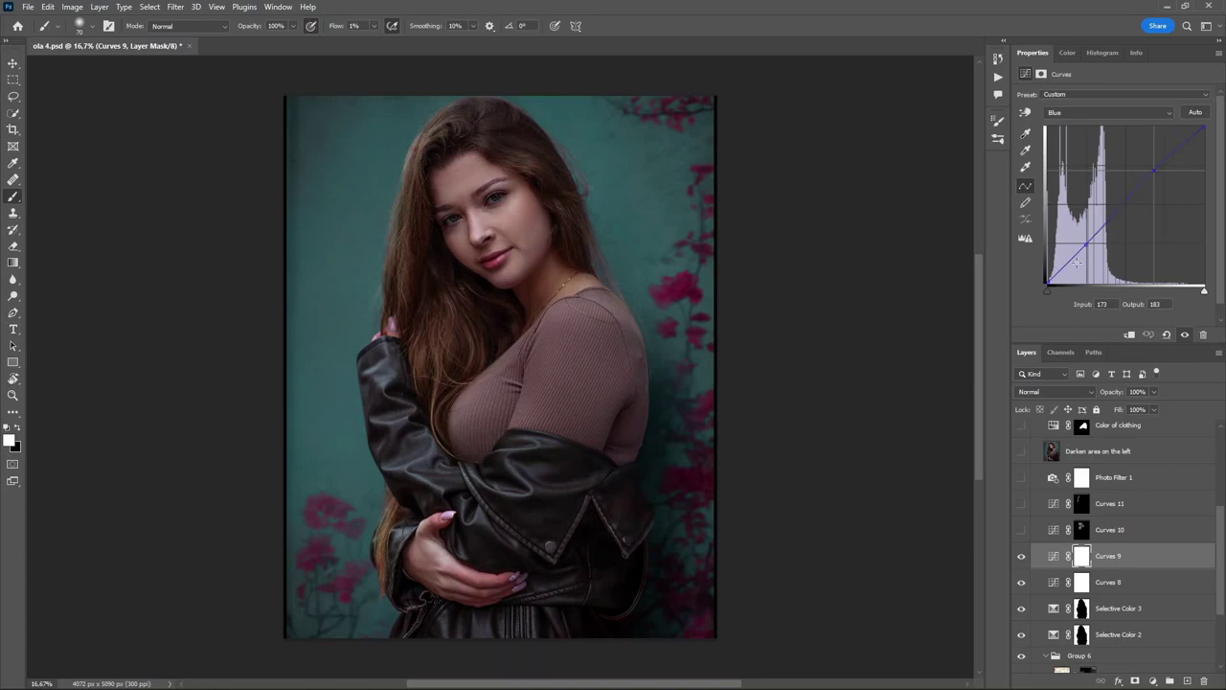
click(1082, 530)
click(1055, 532)
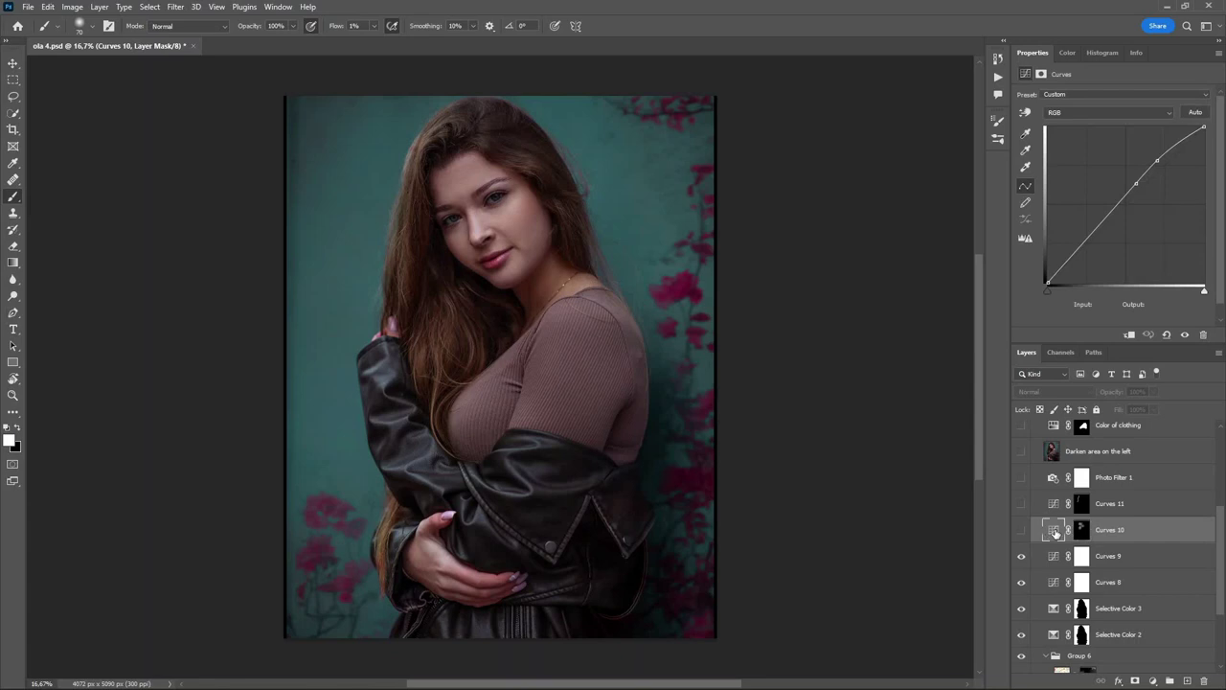
Turn on Curves 10 and Curves 11 to darken the hair
click(1021, 531)
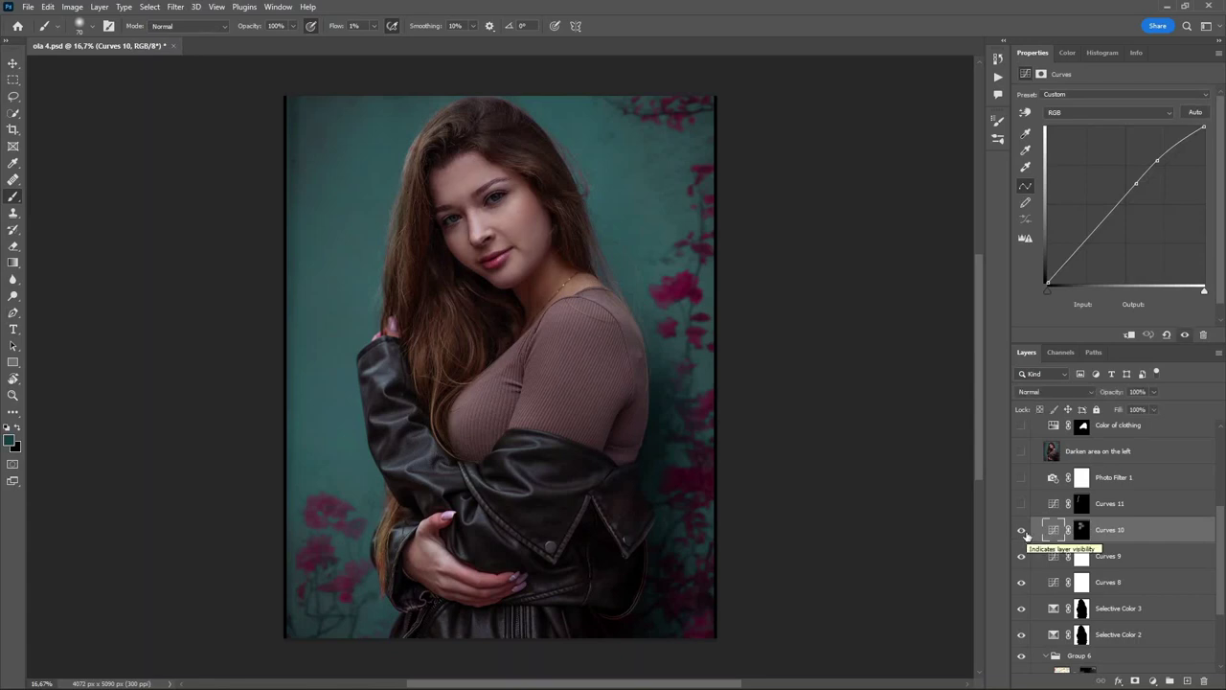
click(1084, 506)
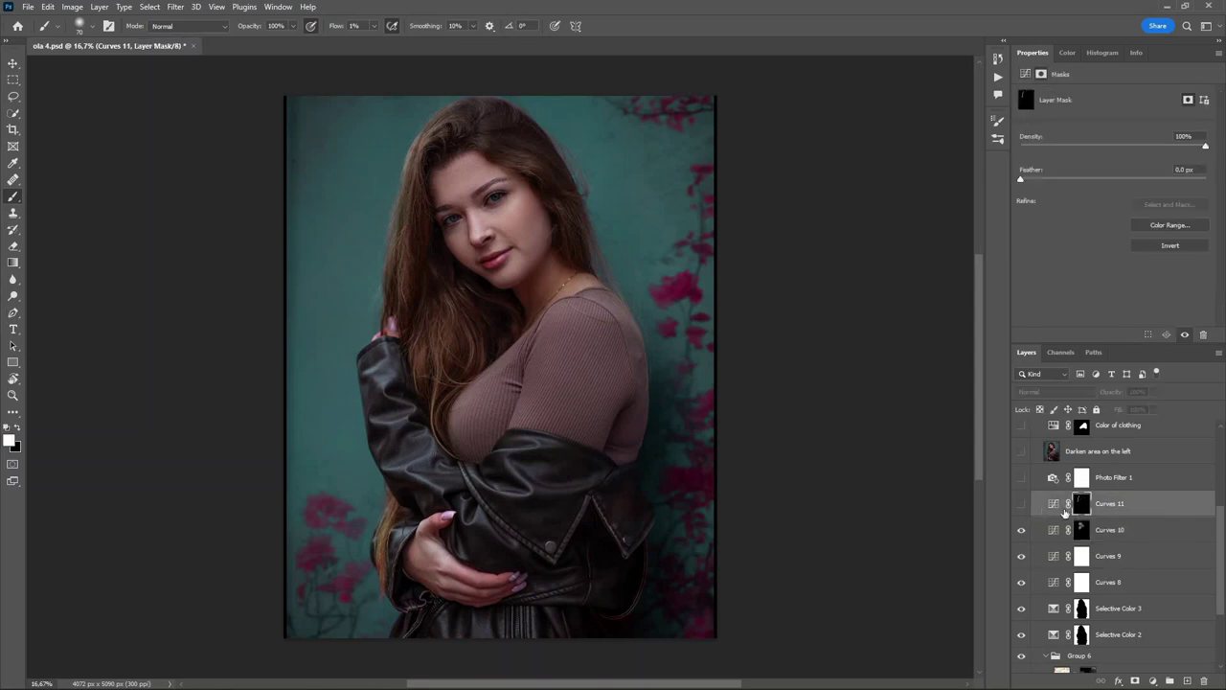
click(1022, 505)
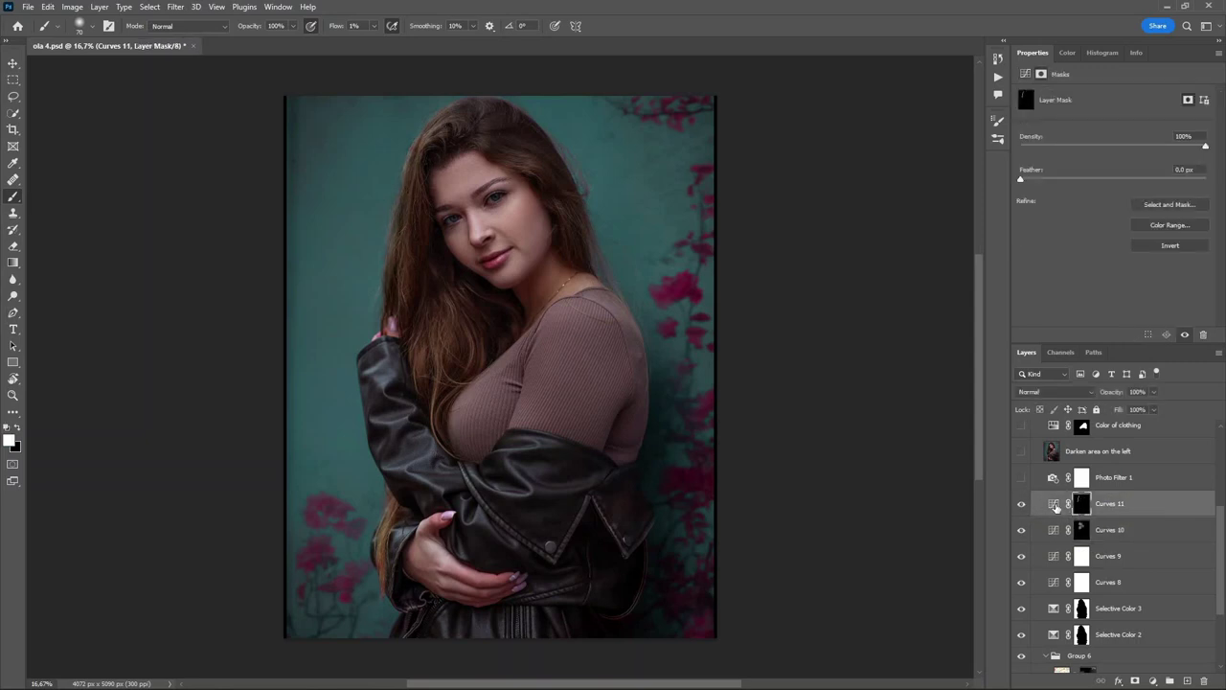
click(1056, 504)
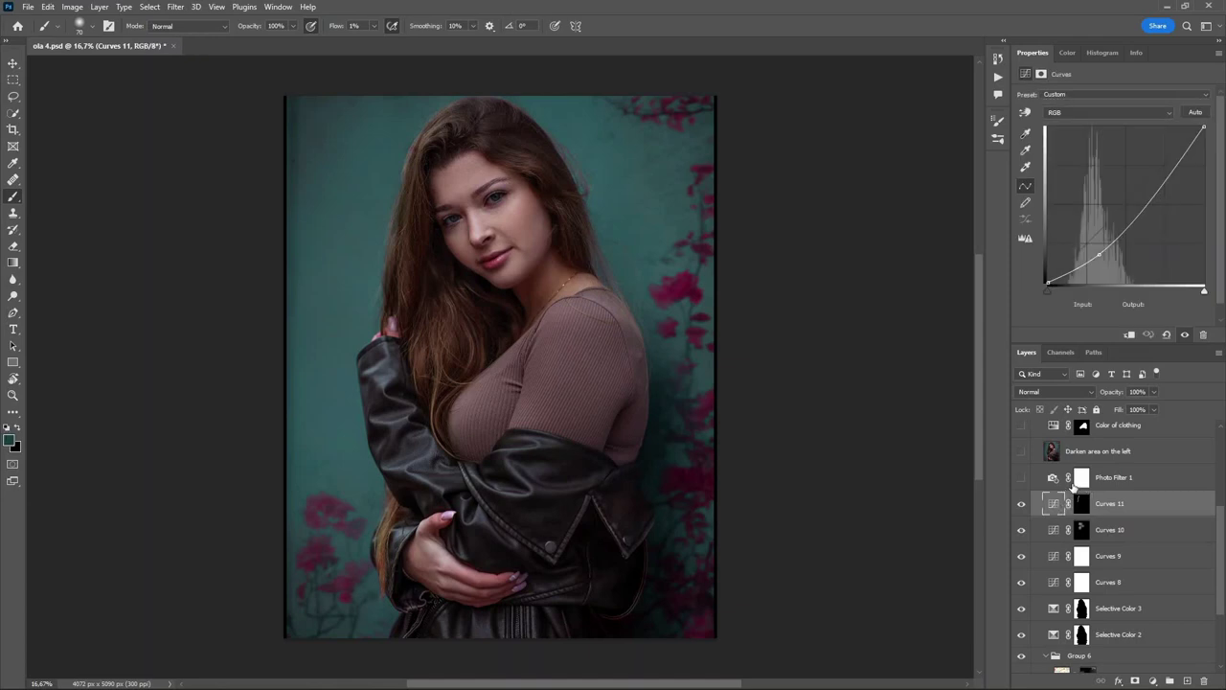
Show the 'Darken area on the left' layer and apply Filter > Camera Raw Filter to it
scroll(1019, 594, up, 2)
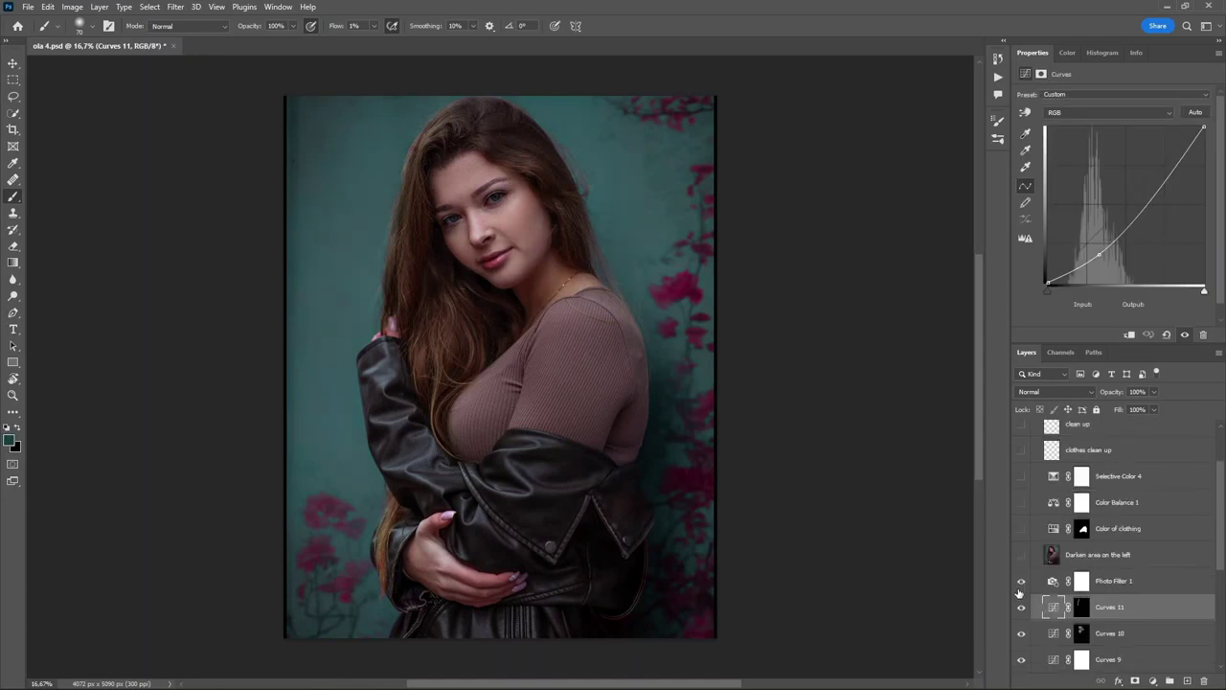
click(1084, 581)
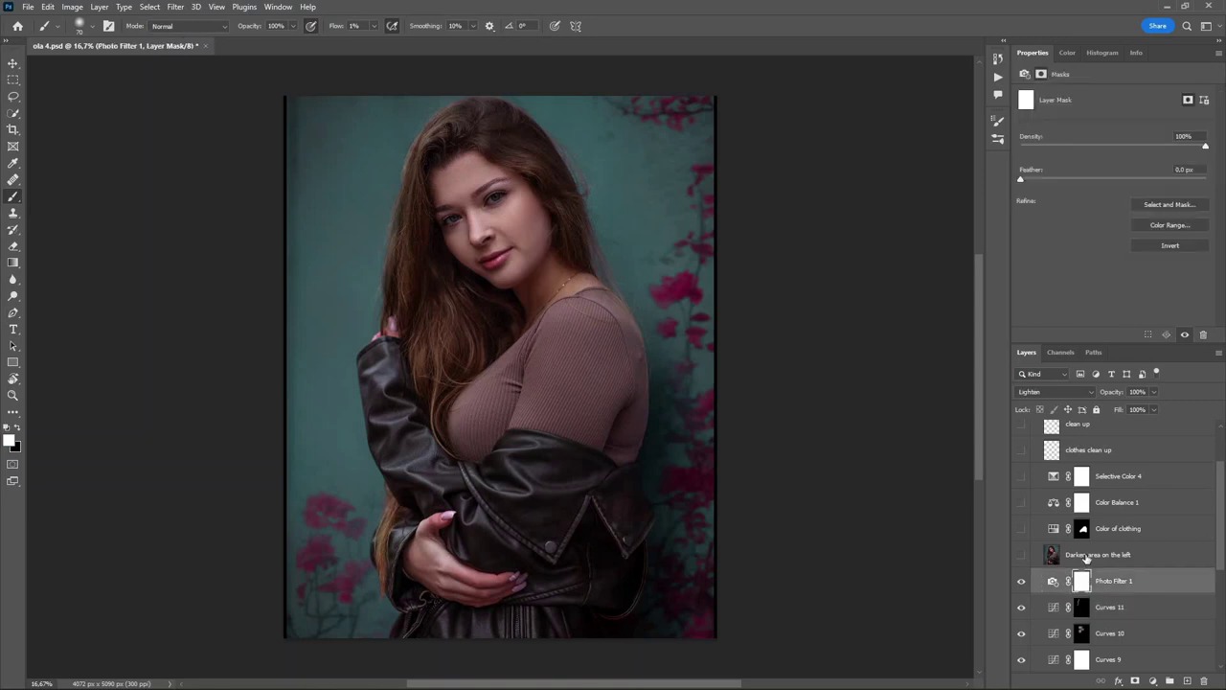
click(1087, 560)
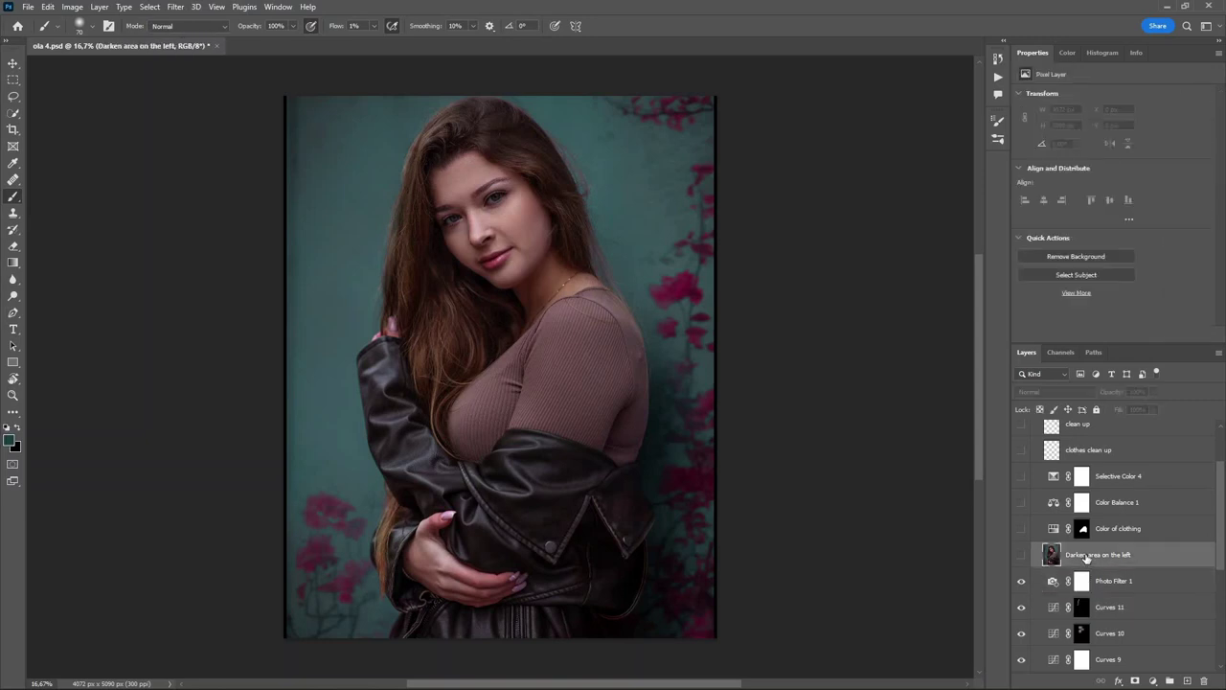
click(1022, 561)
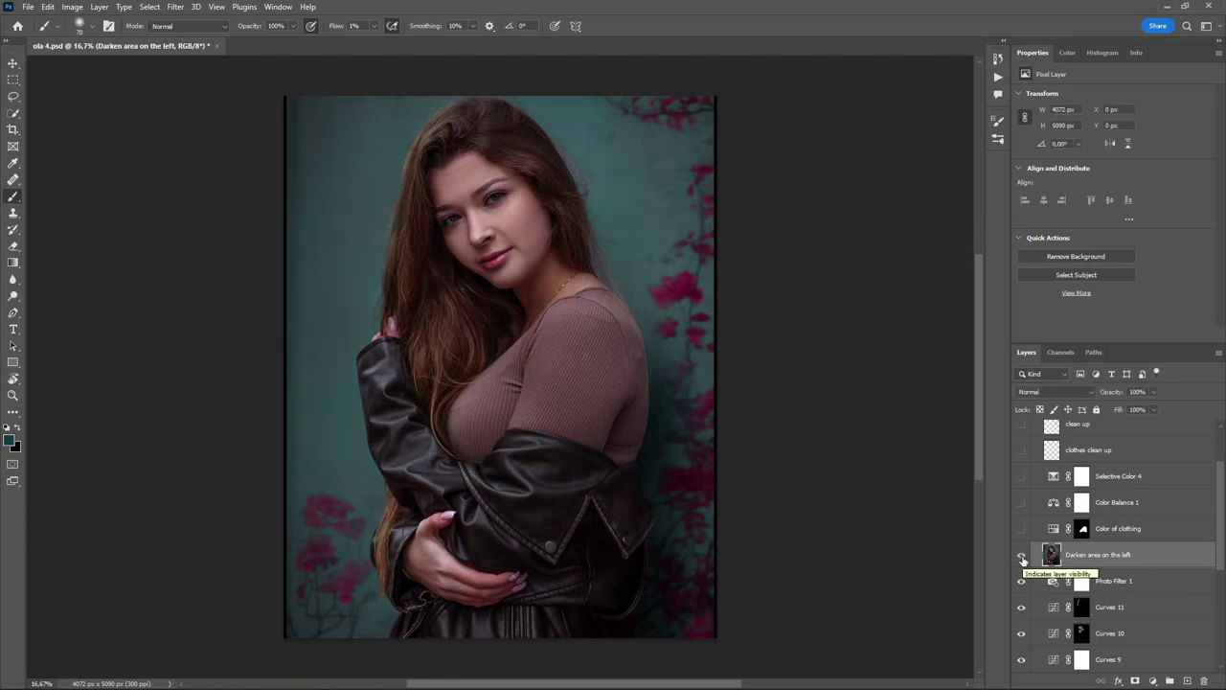
click(182, 15)
click(218, 101)
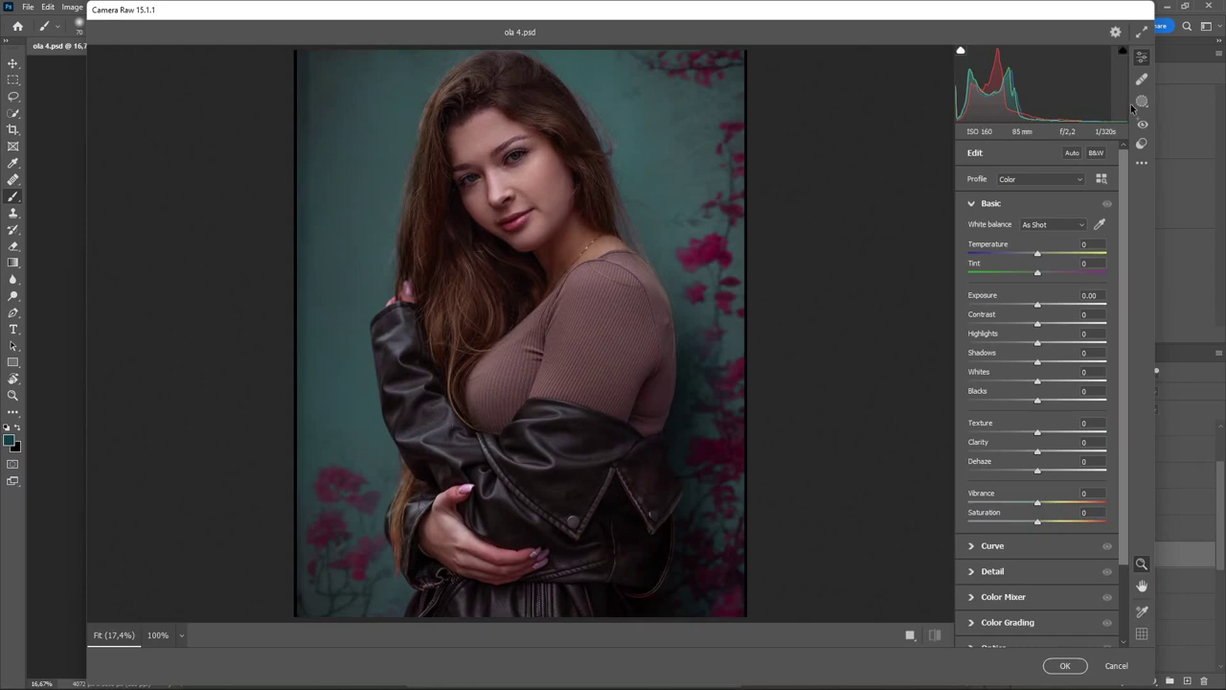
Create a new Radial Gradient mask in Camera Raw's Masking panel
click(1143, 103)
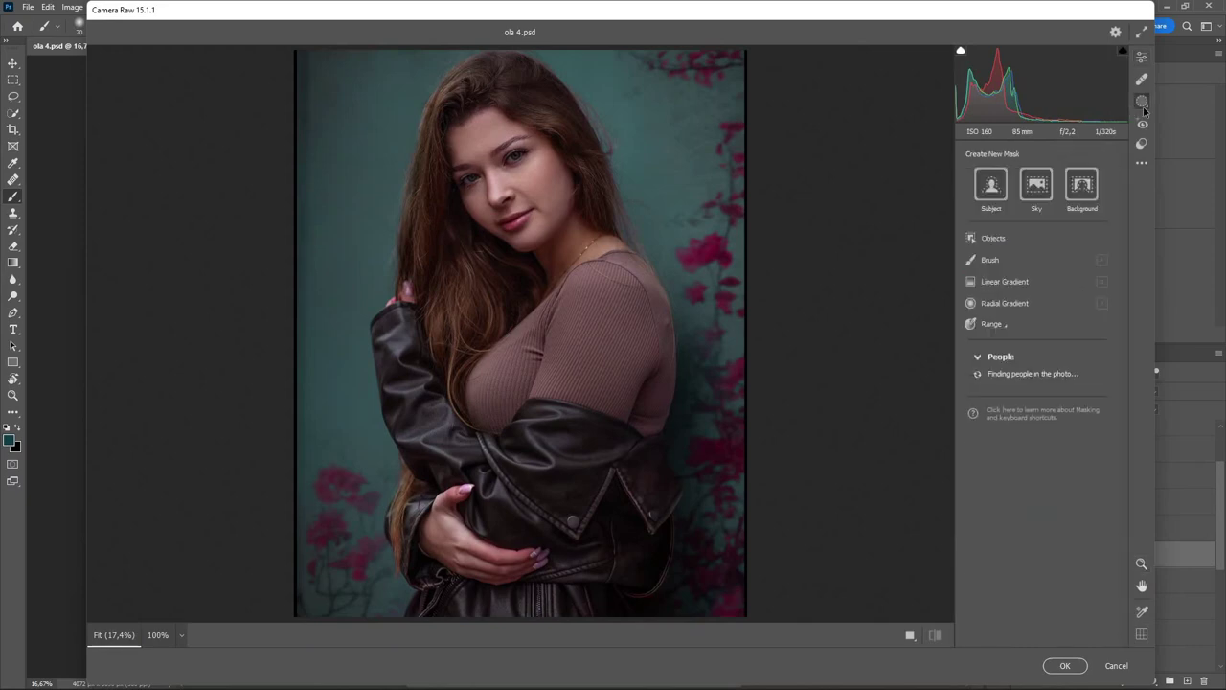
click(1003, 306)
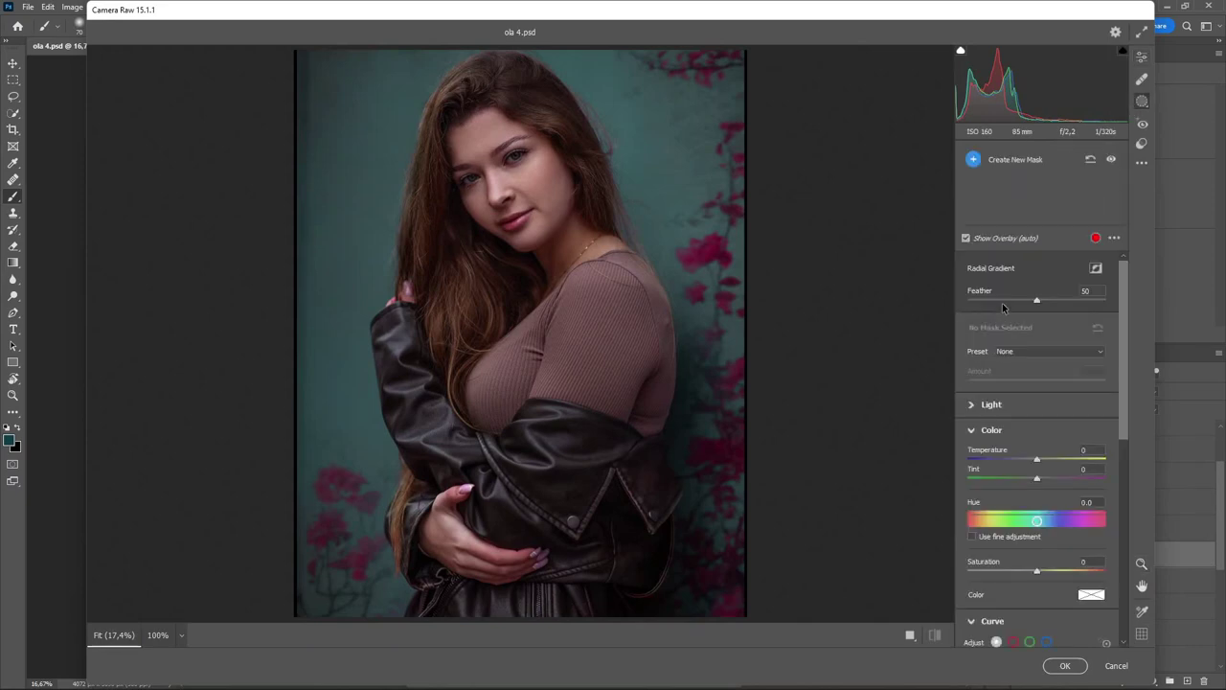
click(974, 157)
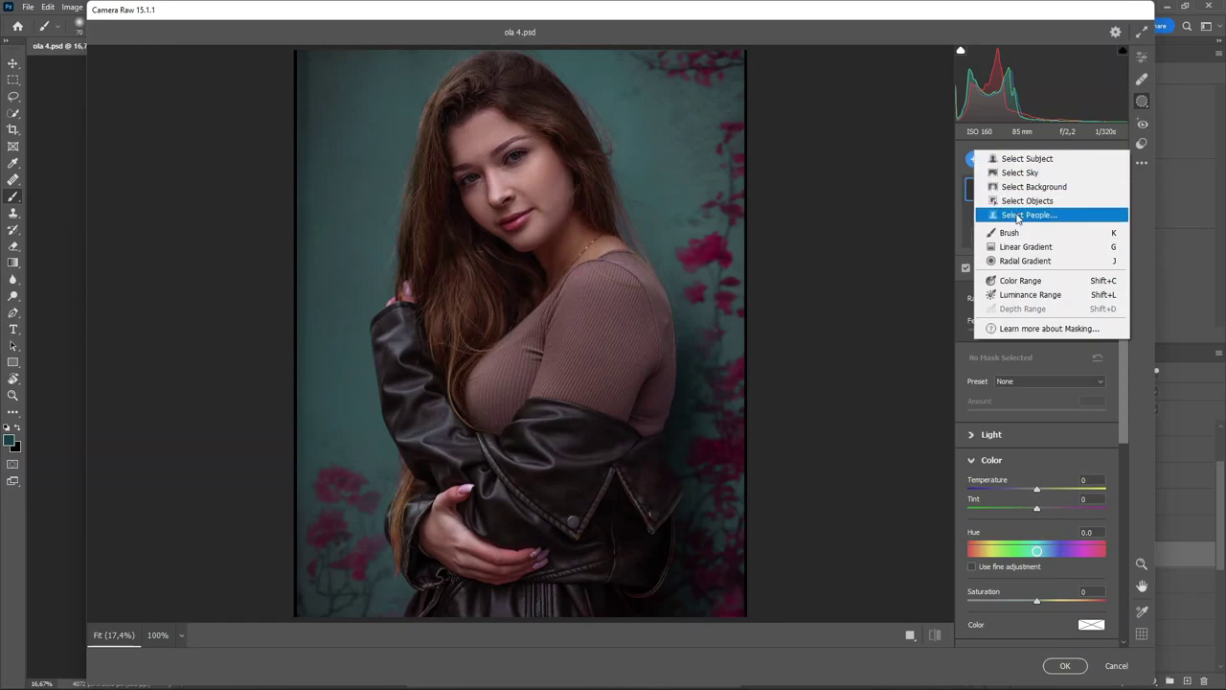
click(1019, 263)
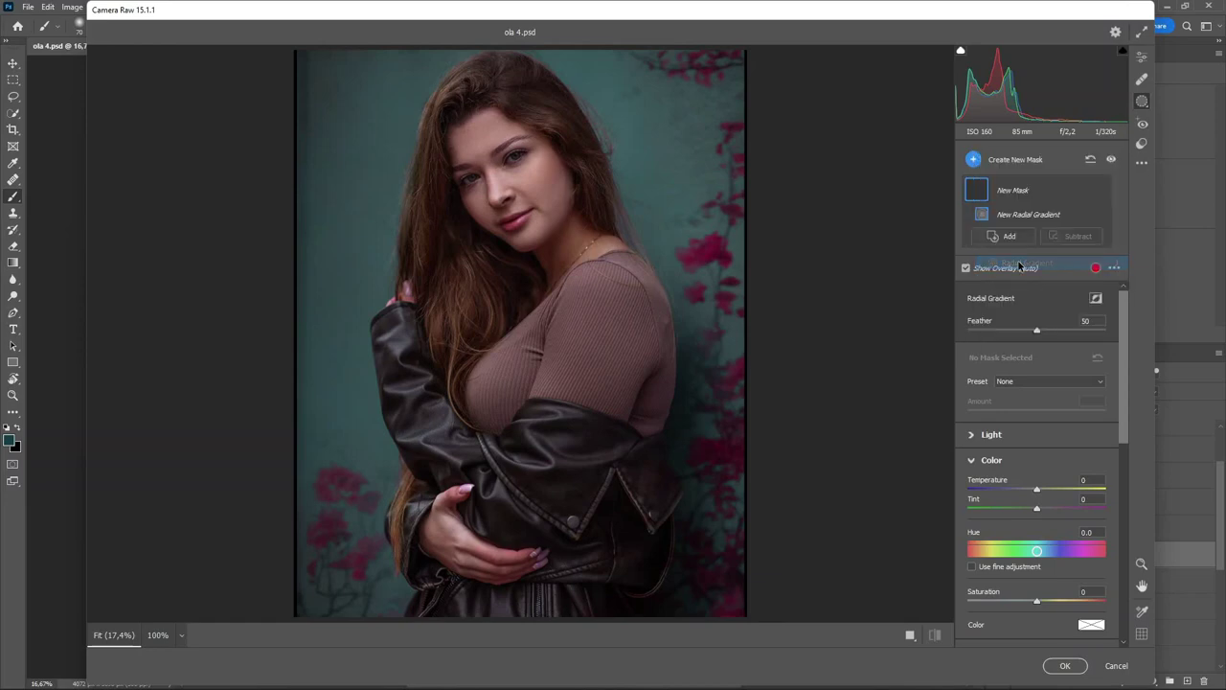
Stretch the radial gradient down the portrait's left side and lower its tone curve to darken it
drag(332, 140, 531, 273)
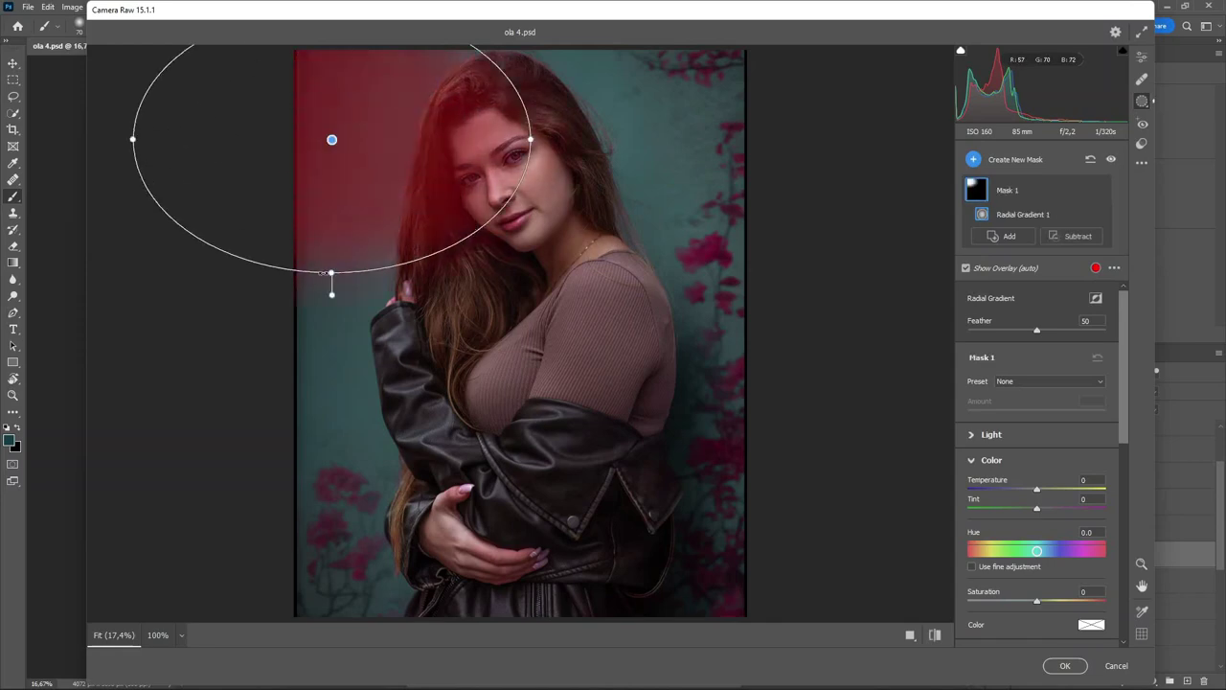
drag(331, 274, 332, 562)
drag(327, 383, 295, 427)
scroll(1123, 334, down, 1)
scroll(1123, 334, down, 8)
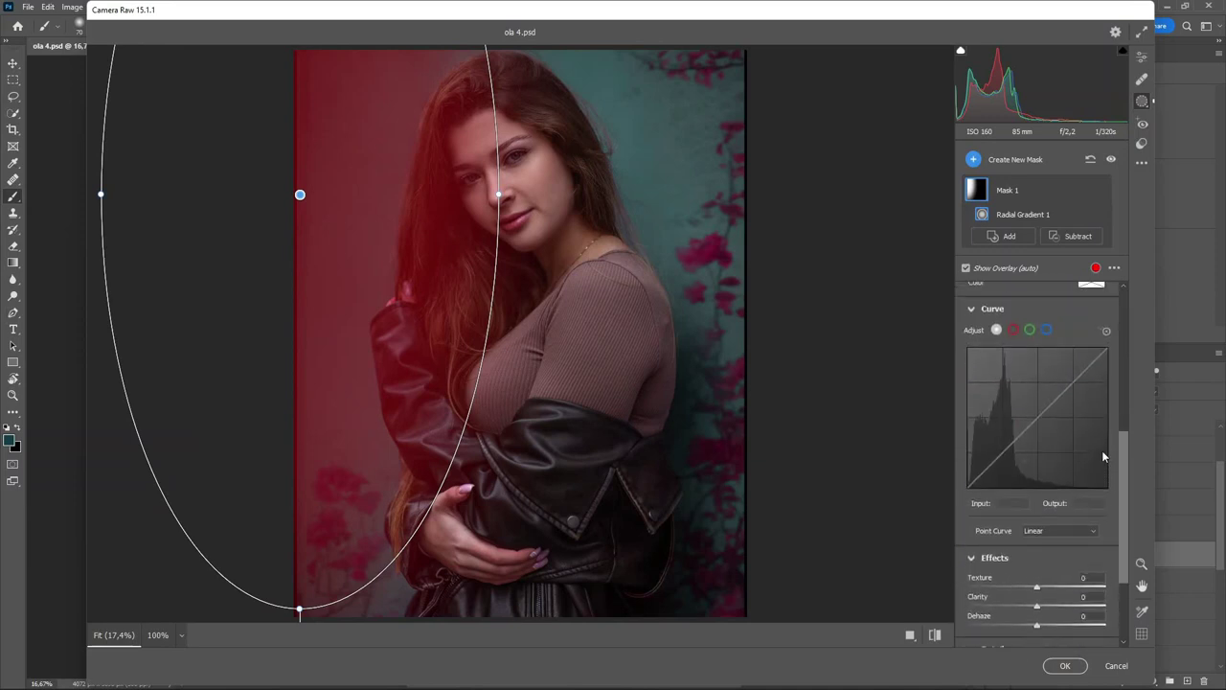
mouse_move(1064, 448)
mouse_down()
mouse_move(1065, 468)
mouse_move(1056, 457)
mouse_up()
Cancel the Camera Raw edits, then compare Color of clothing off and on and view its Hue/Saturation
click(1116, 665)
key(Return)
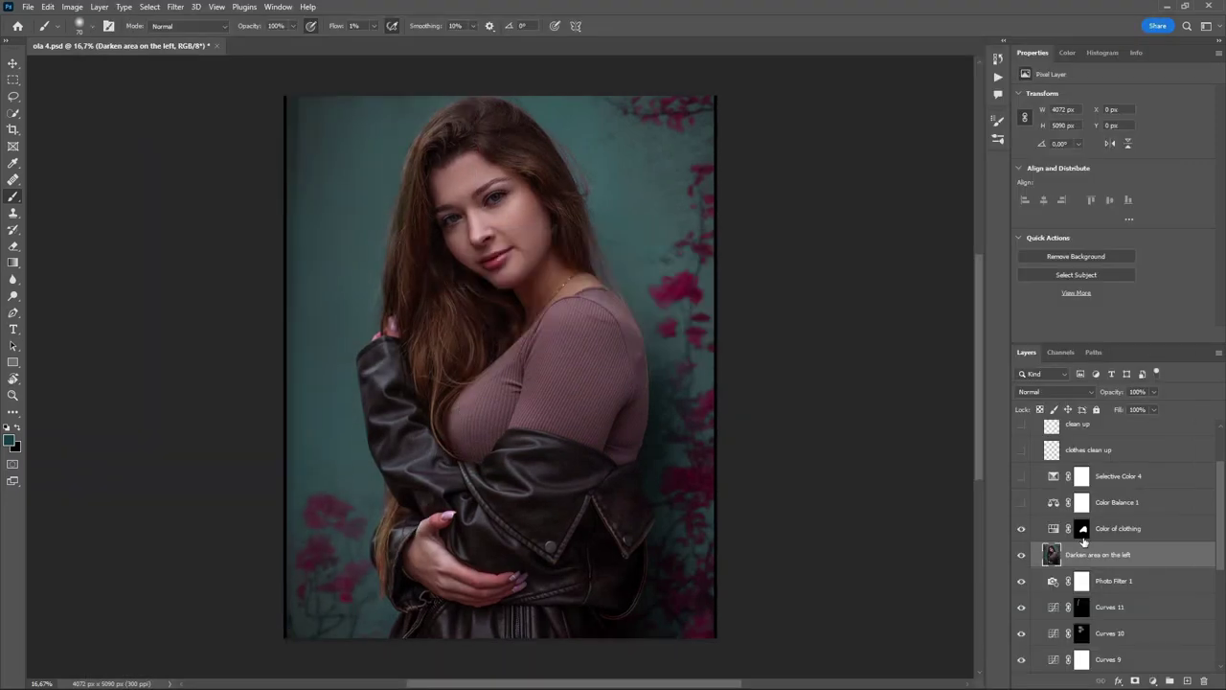
click(1082, 535)
click(1022, 529)
click(1022, 529)
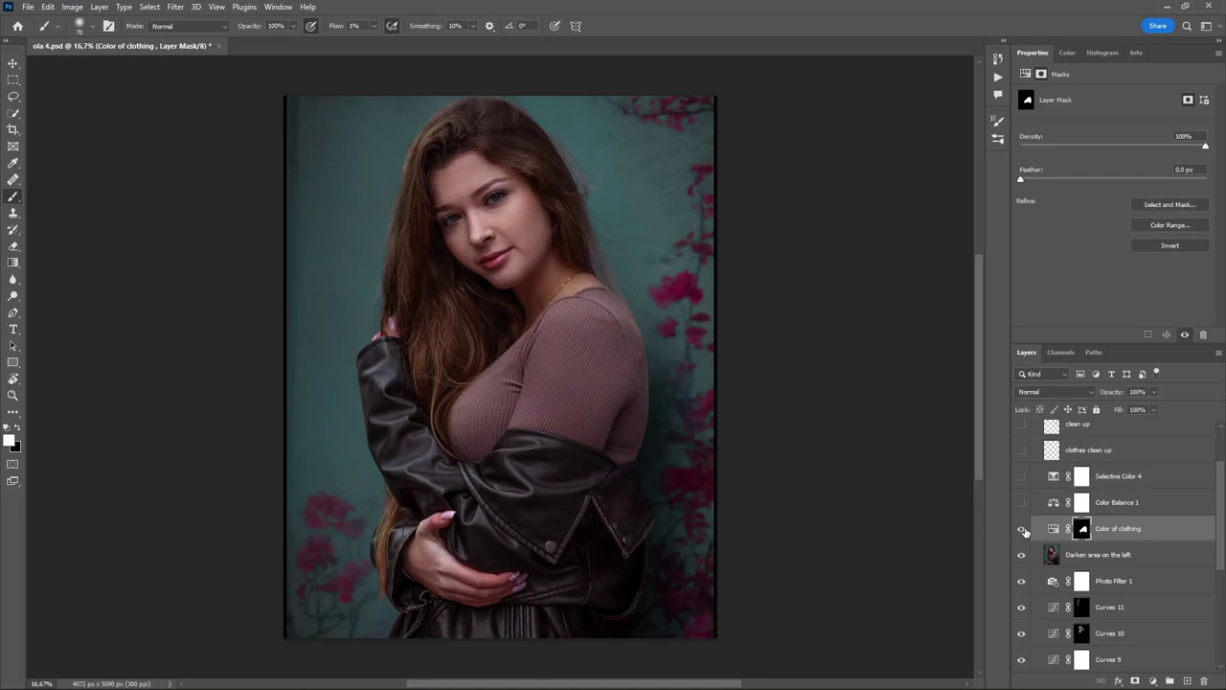
click(1022, 529)
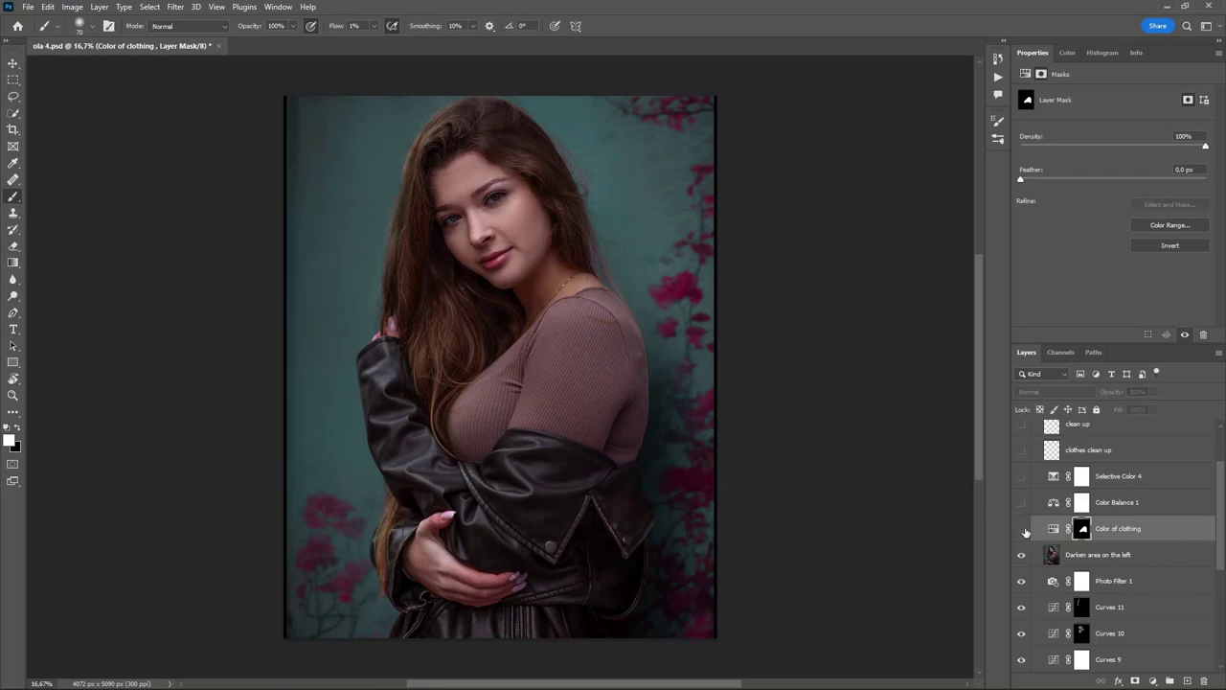
click(1023, 529)
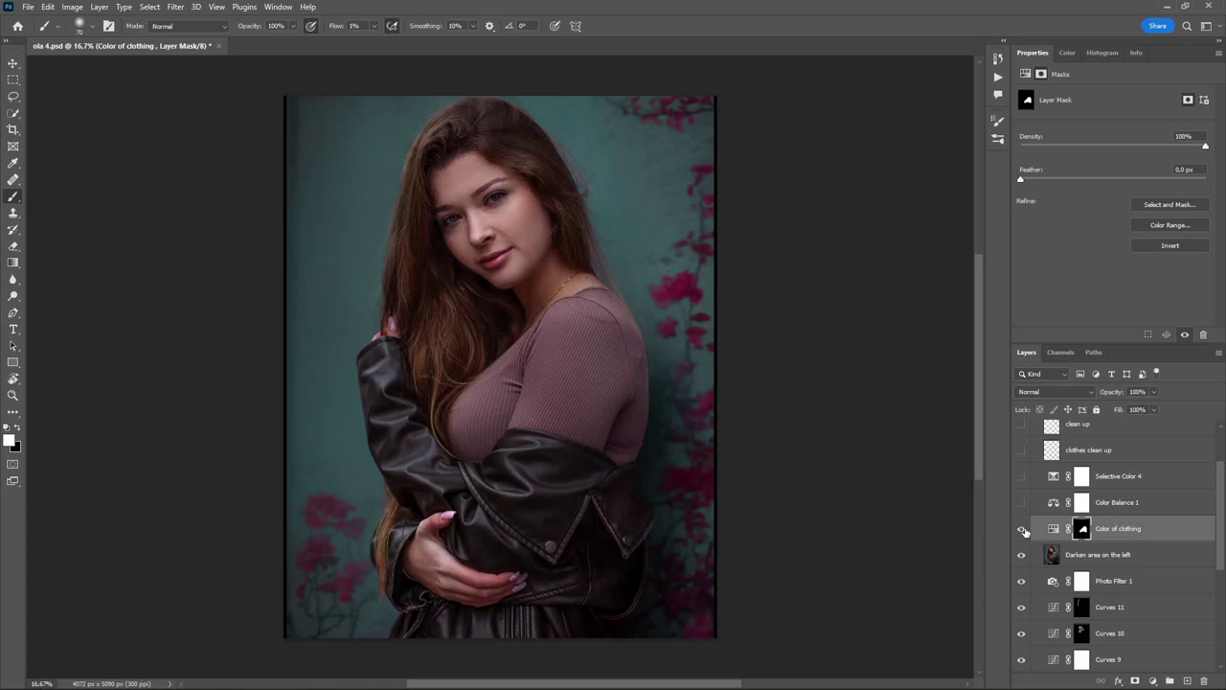
click(1056, 529)
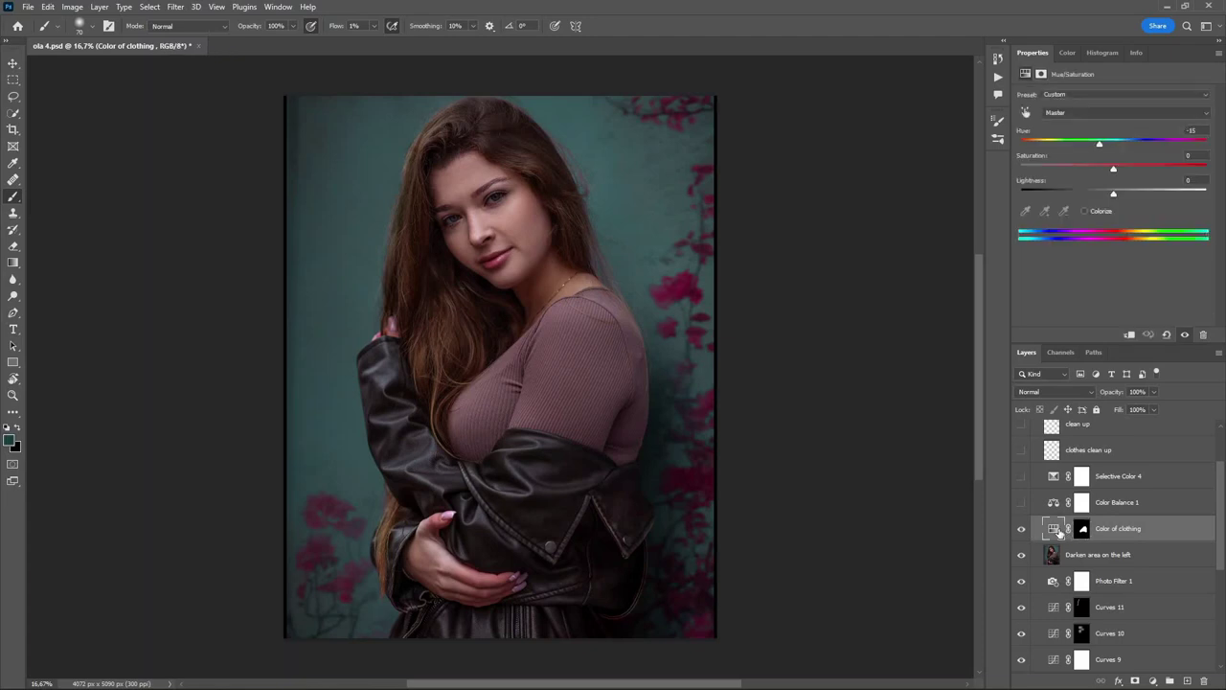
Select Selective Color 4 and clothes clean up, show the clean up layer, and collapse the group
drag(1223, 512, 1222, 490)
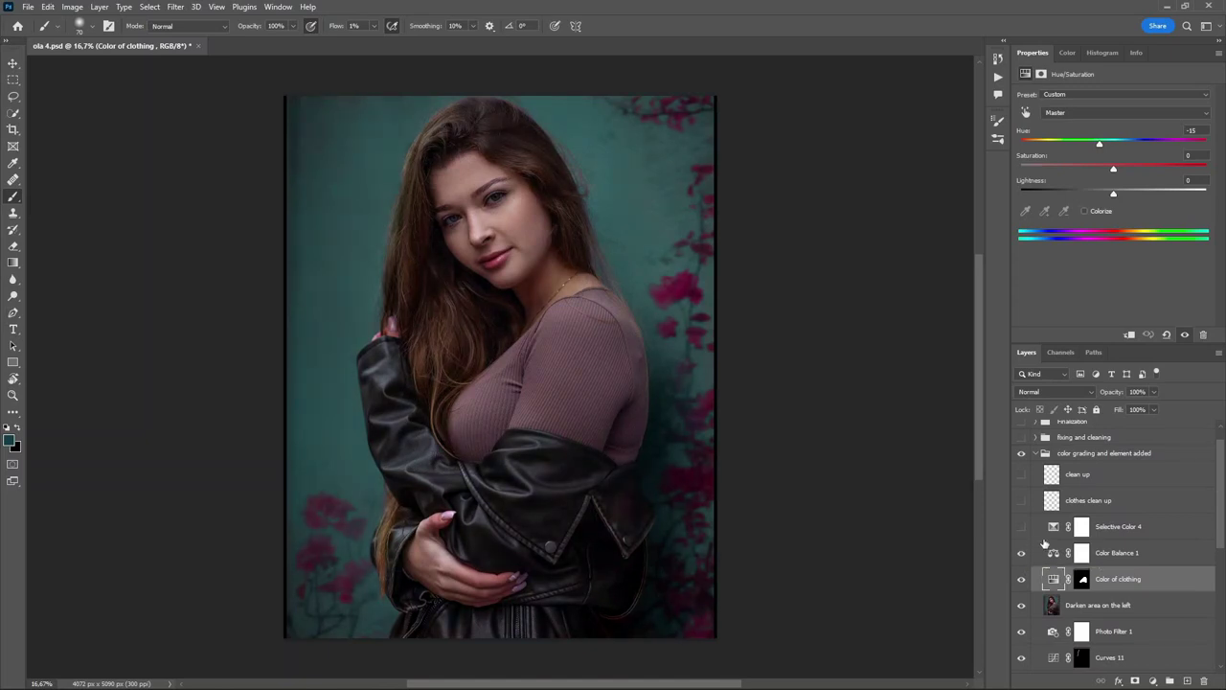
click(1081, 530)
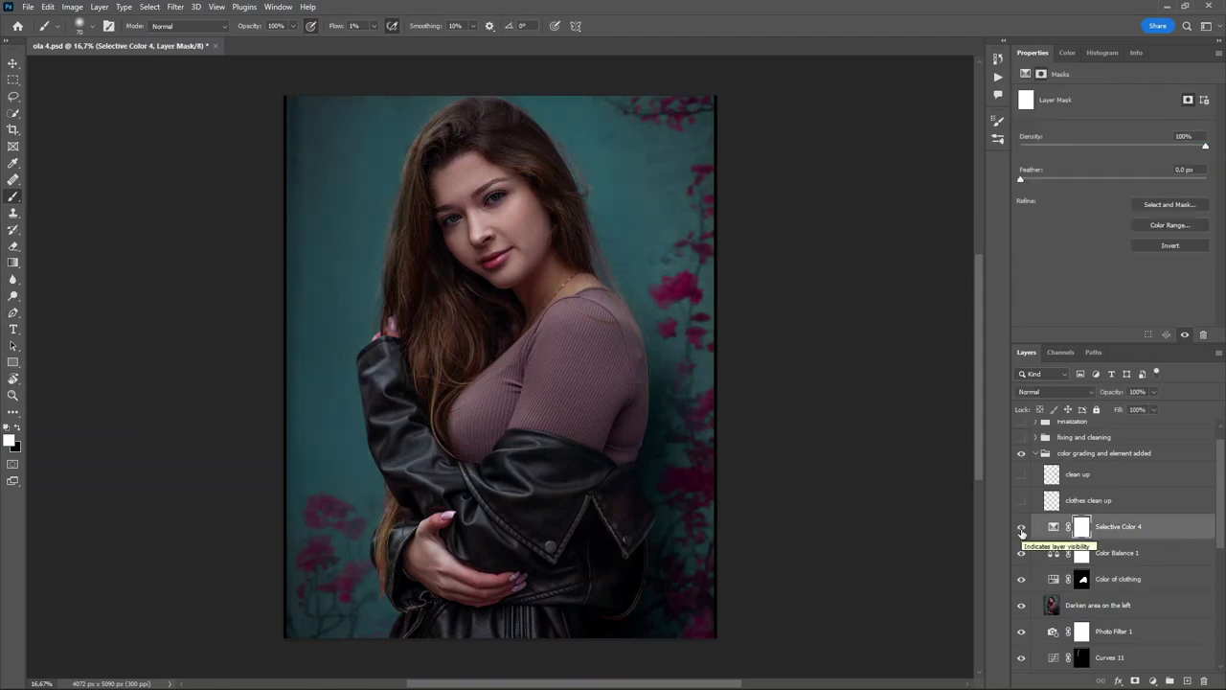
click(1027, 511)
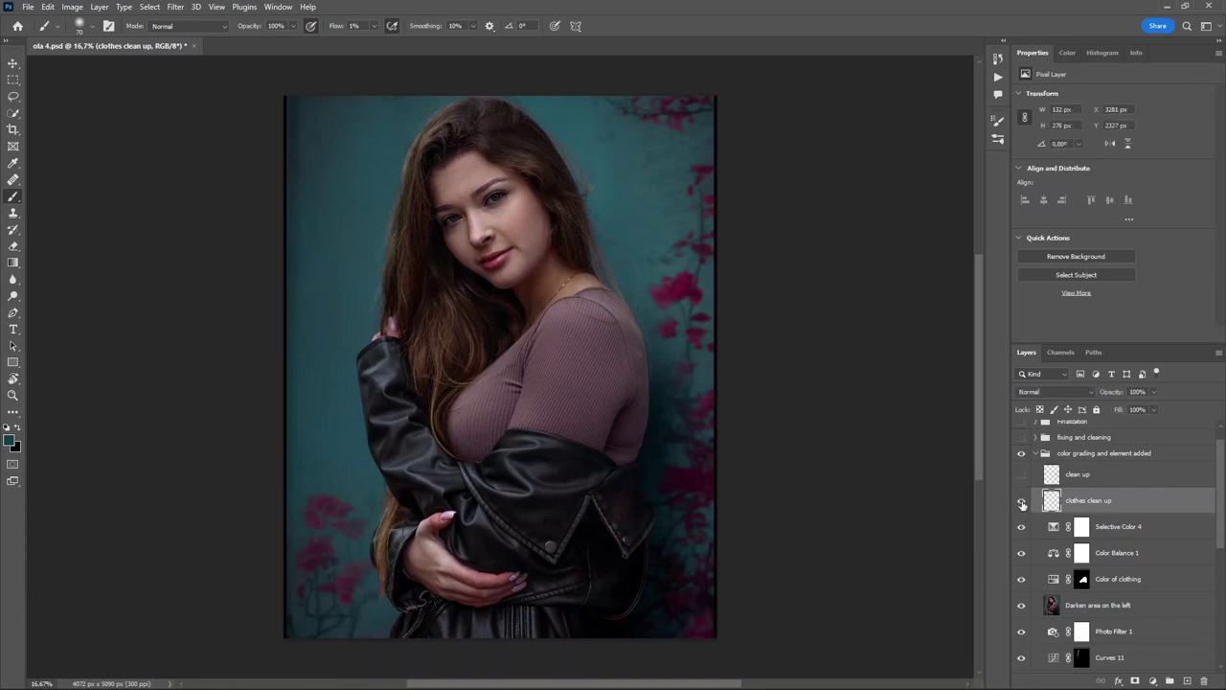
click(1022, 475)
click(1036, 454)
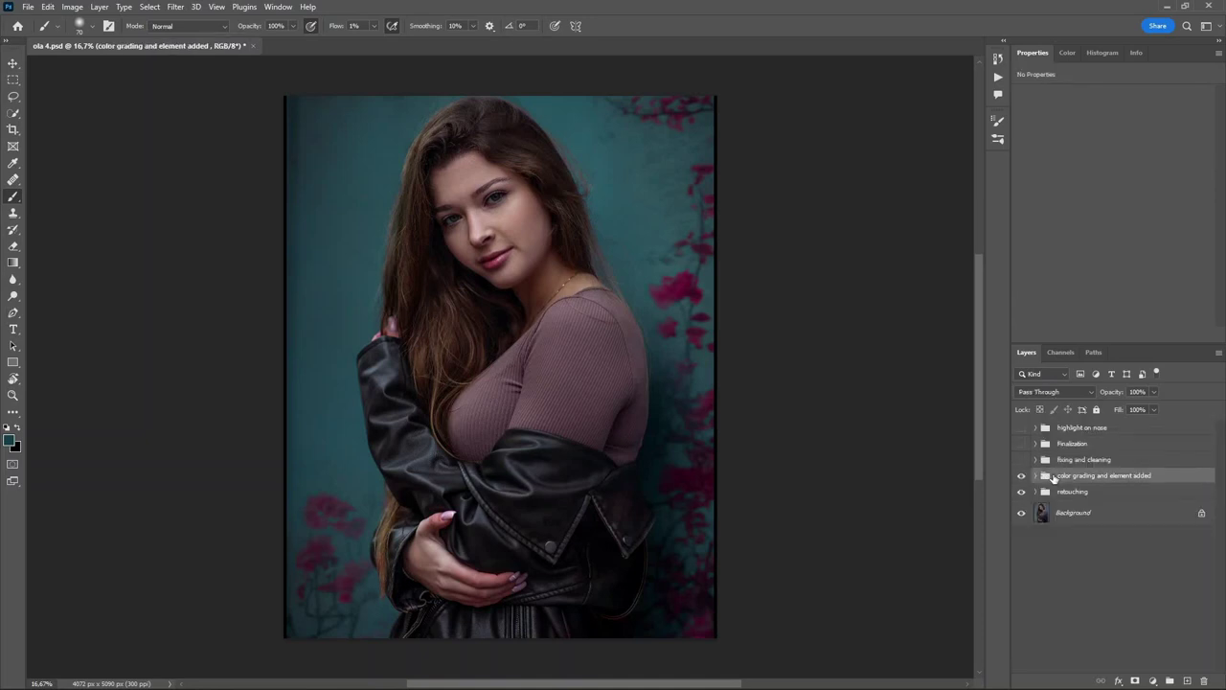
Compare the color grading group off and on, then switch on the fixing and cleaning group
click(1022, 476)
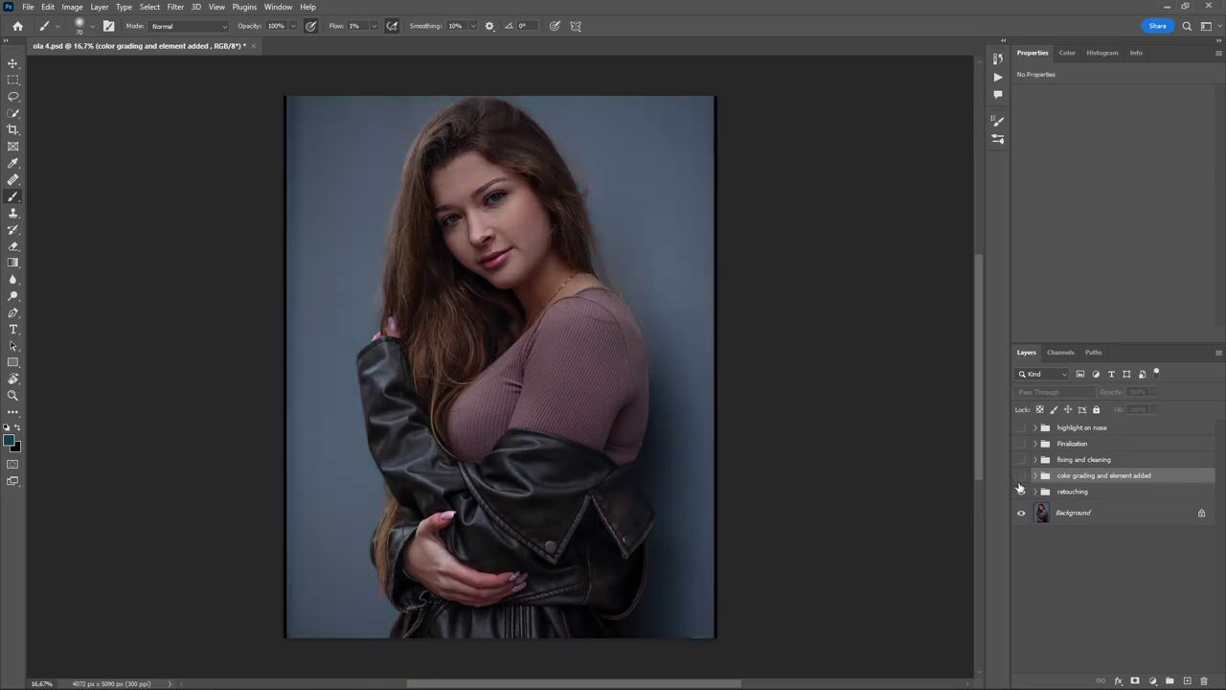
click(1022, 477)
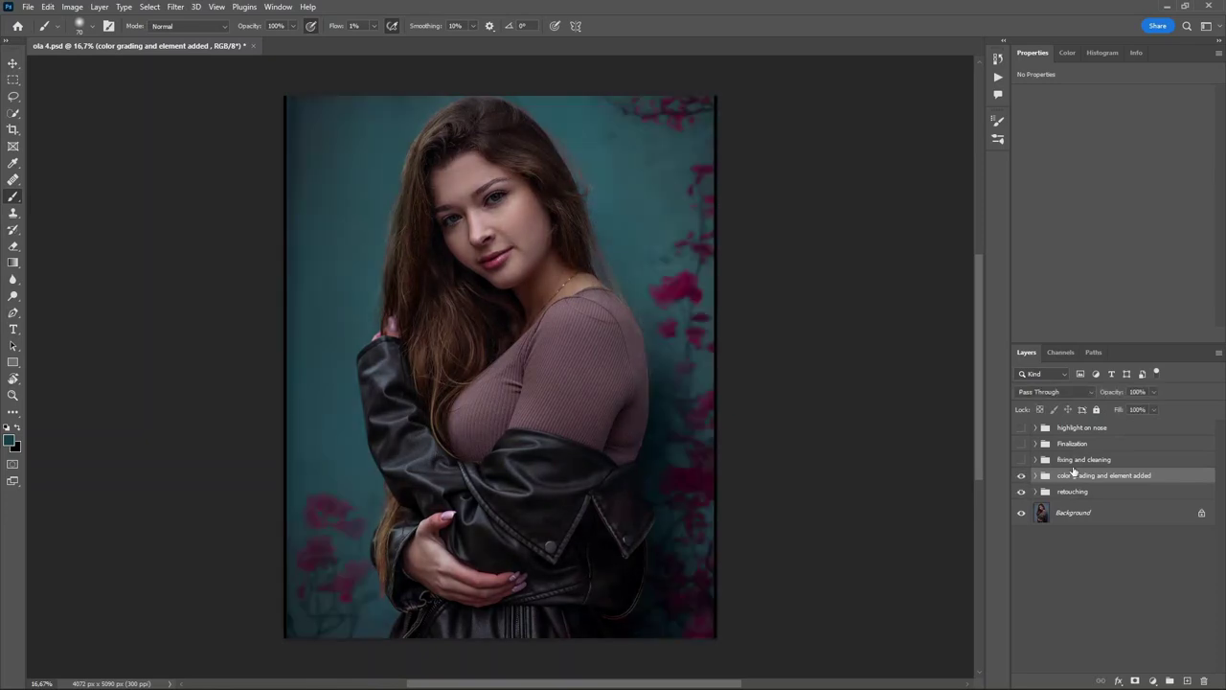
click(1072, 464)
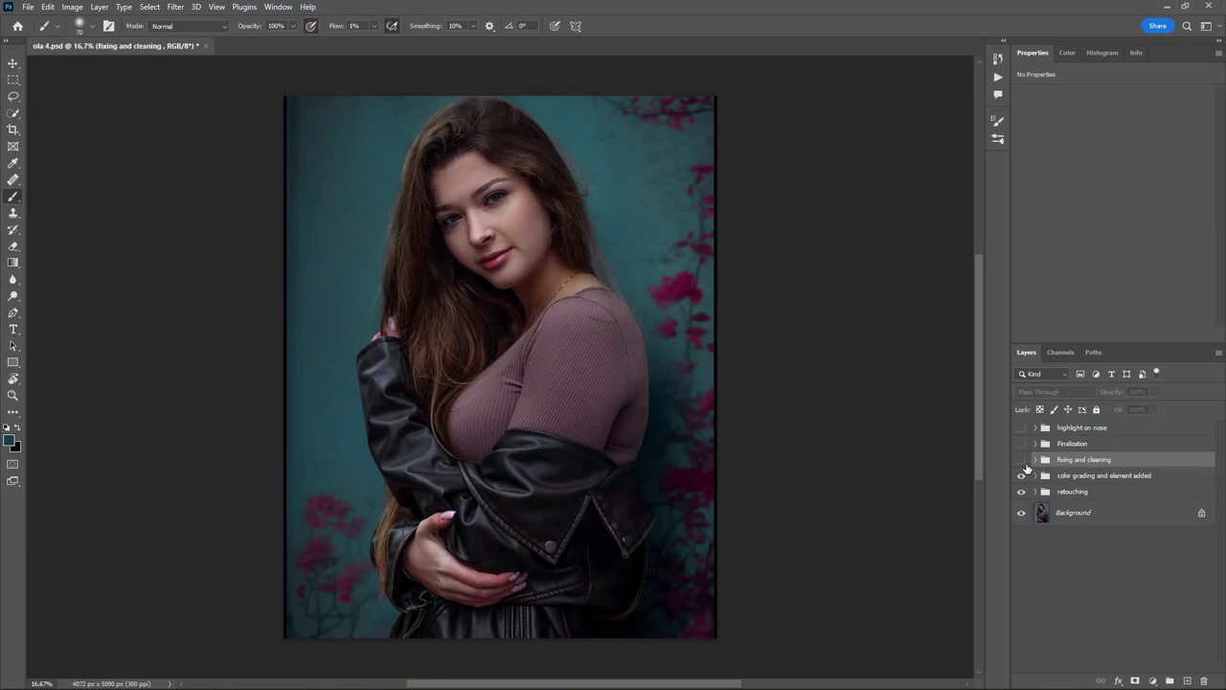
click(1023, 462)
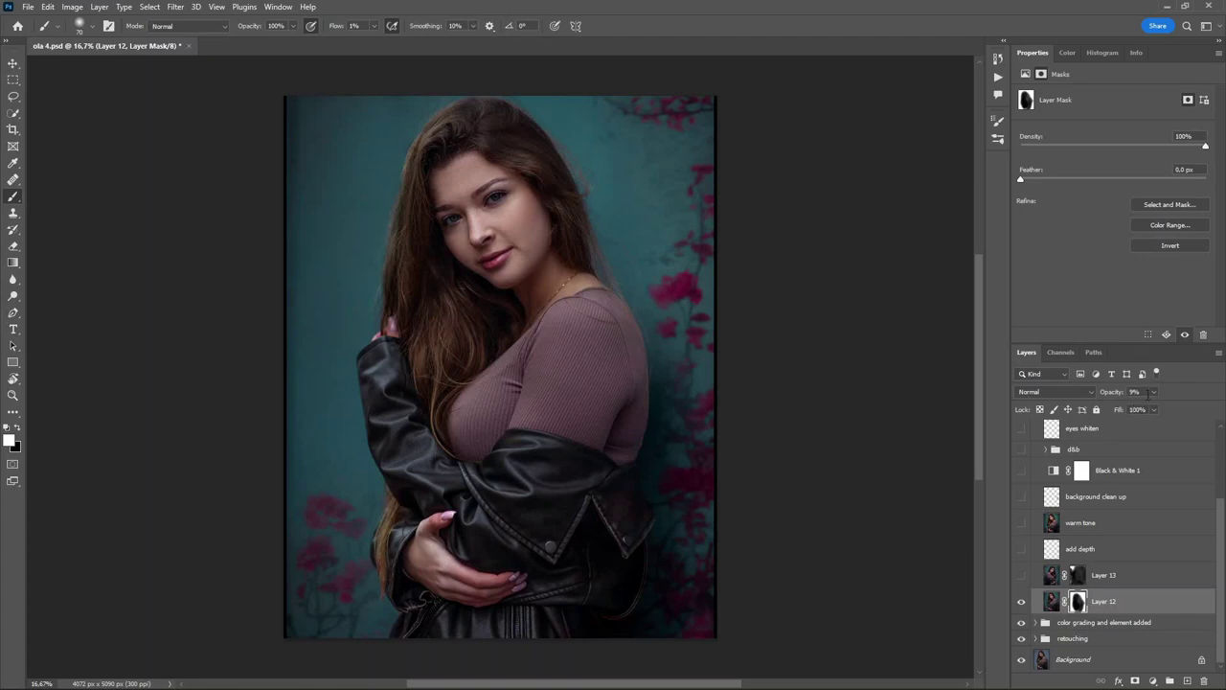
Preview Layer 12 at 47% opacity, then revert it to 9%
click(1154, 409)
click(1175, 411)
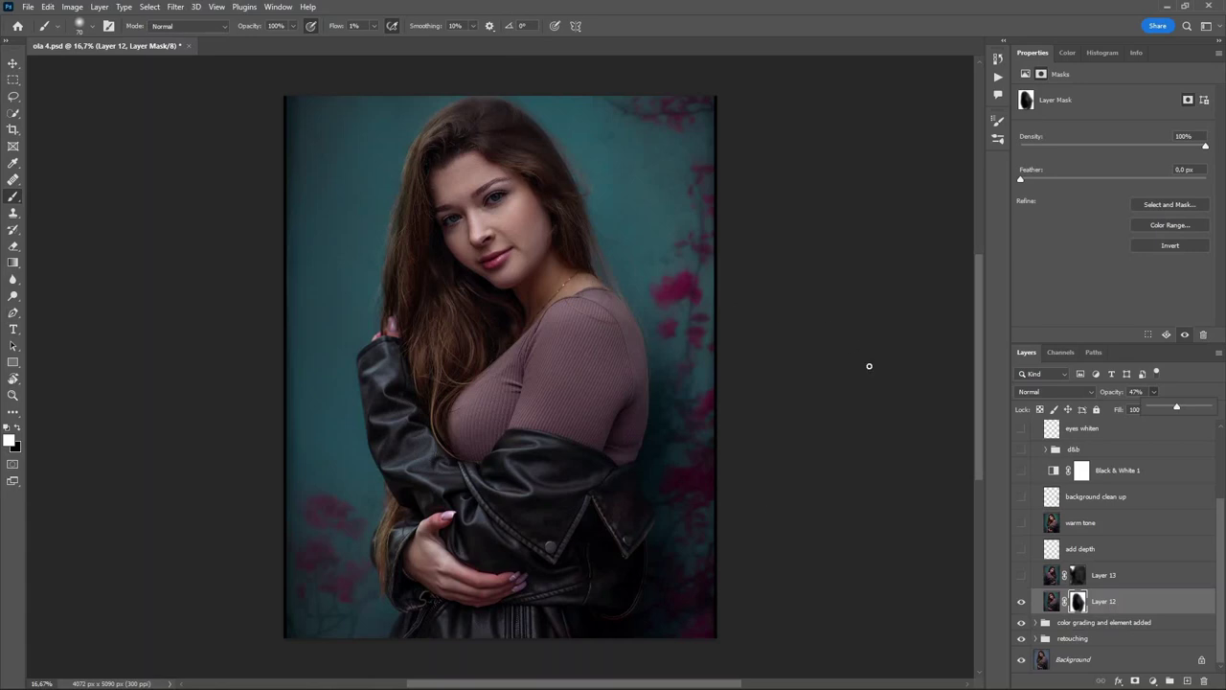
key(Escape)
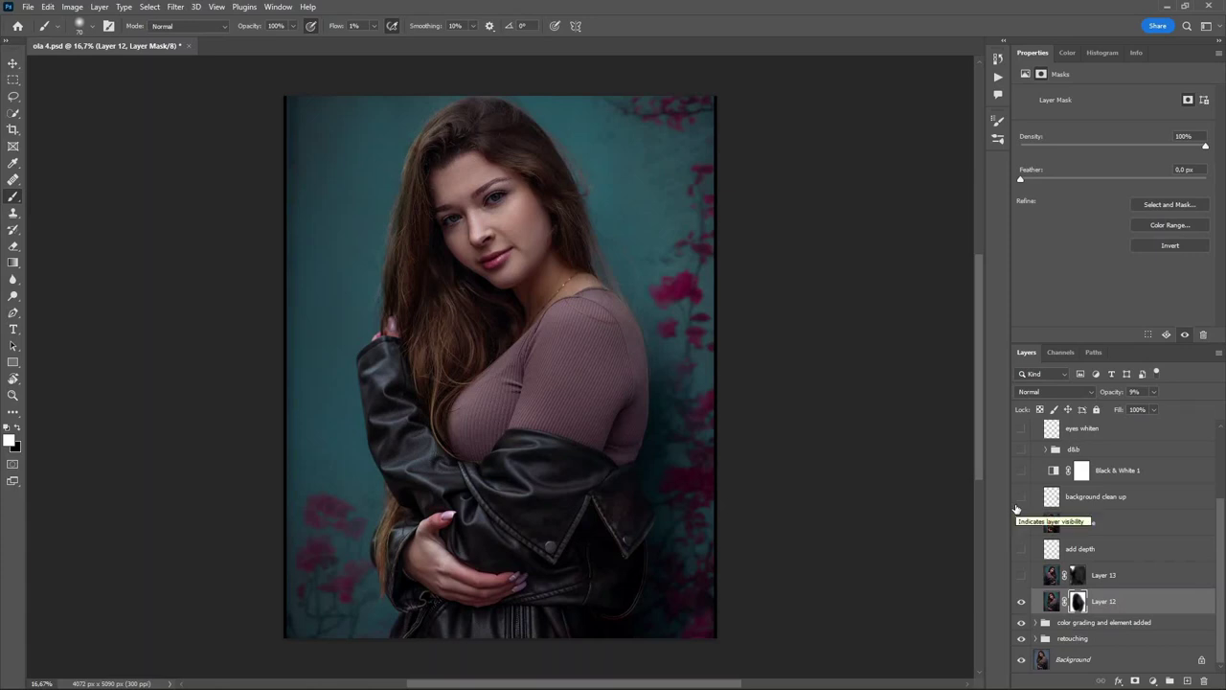
Make Layer 13 the active layer and switch on its visibility
click(1080, 576)
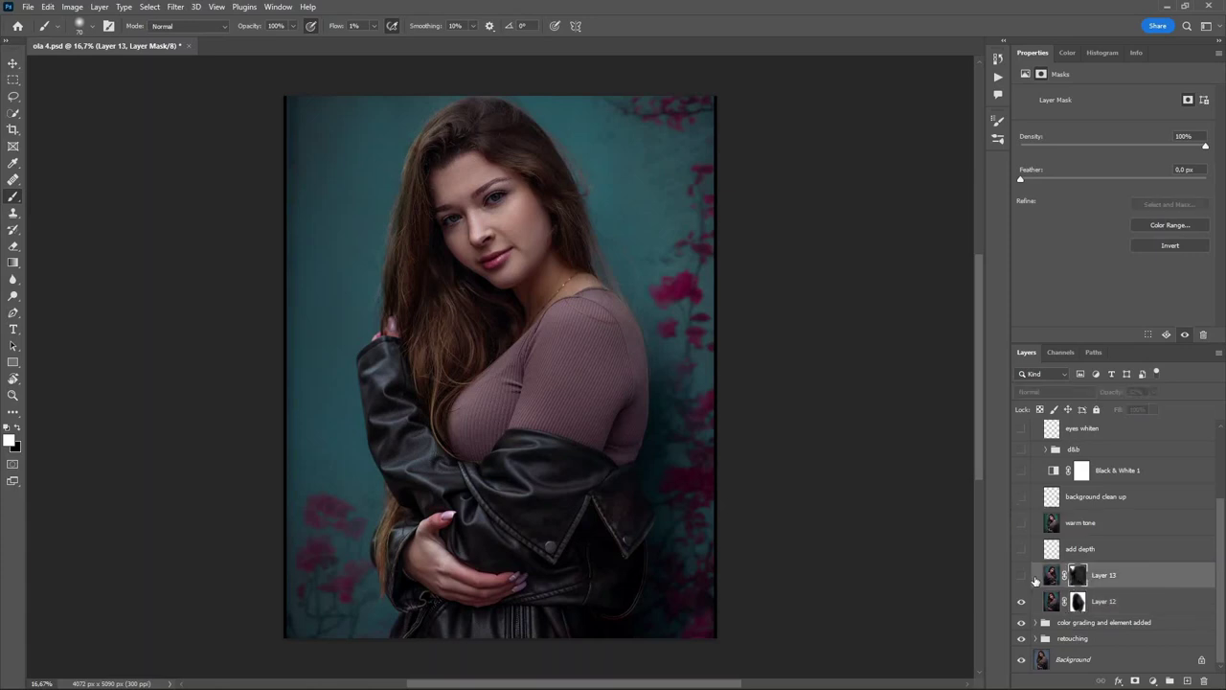
click(1052, 601)
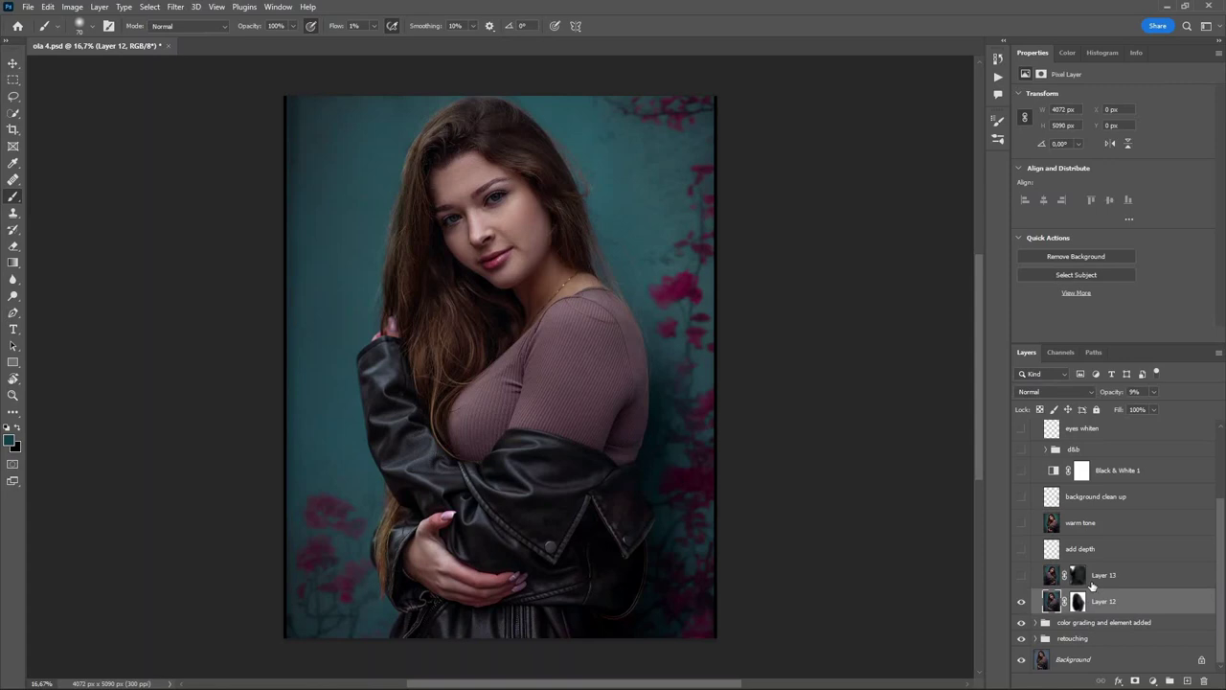
click(1090, 584)
click(1021, 576)
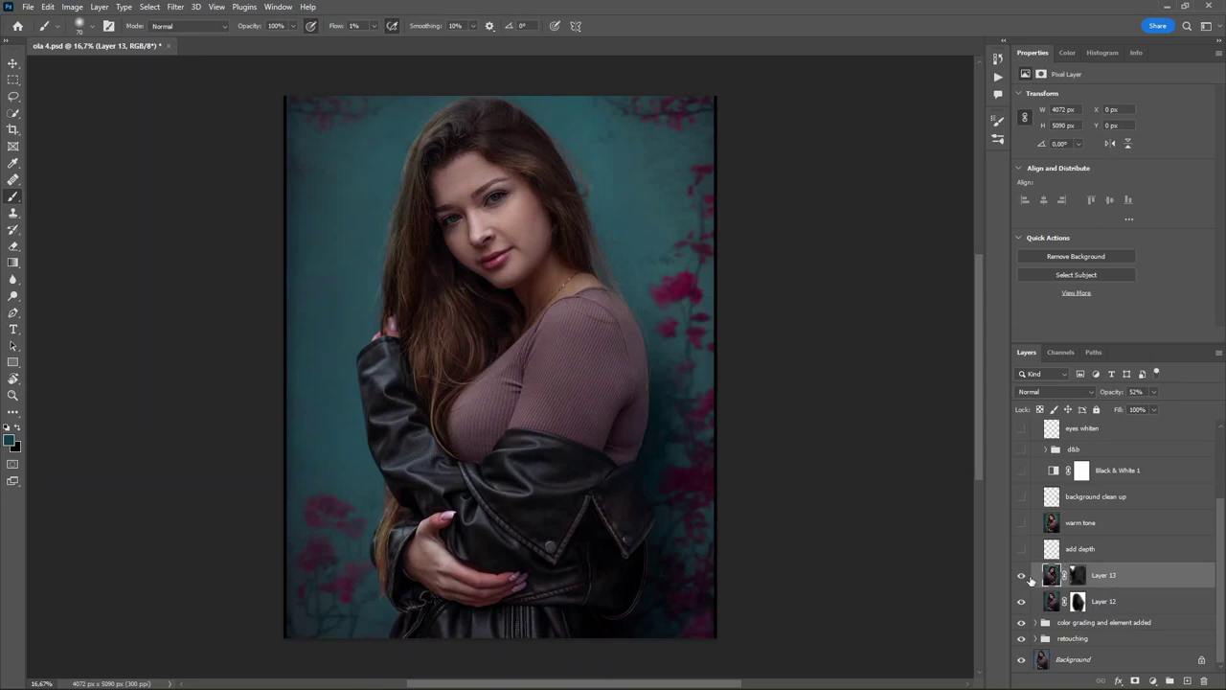
click(48, 8)
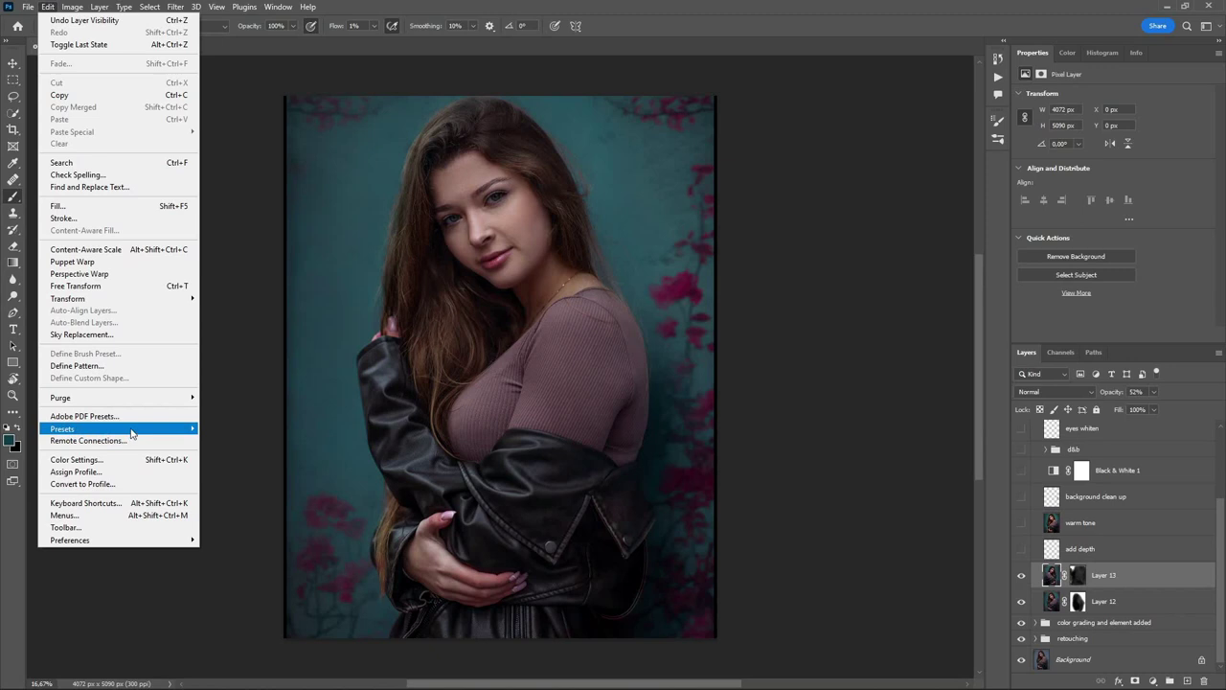
Flip Layer 13 horizontally, disable its mask, and raise its opacity to 100%
mouse_move(142, 299)
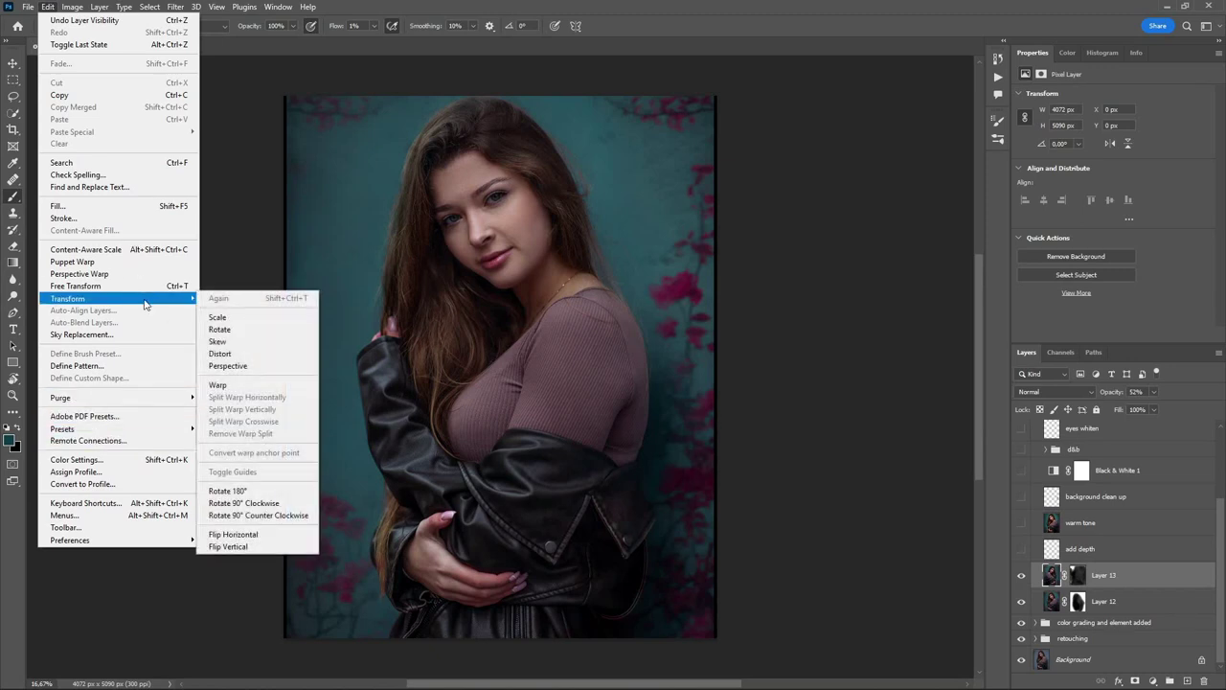
click(285, 534)
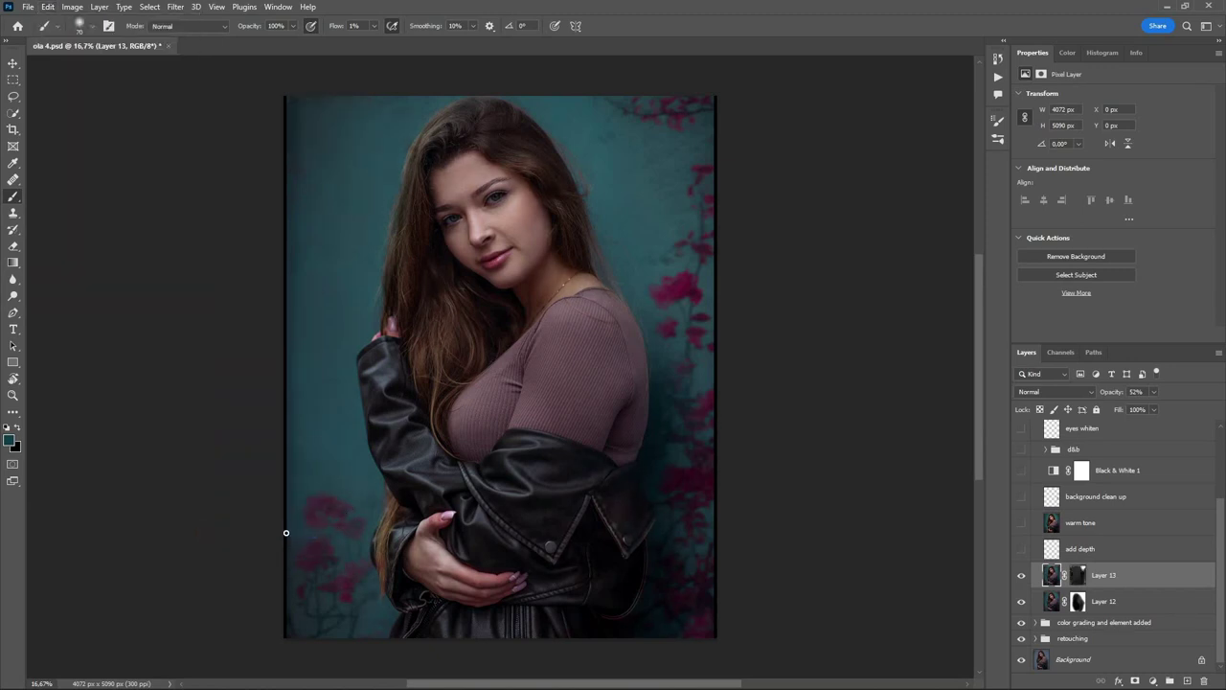
shift+click(1078, 575)
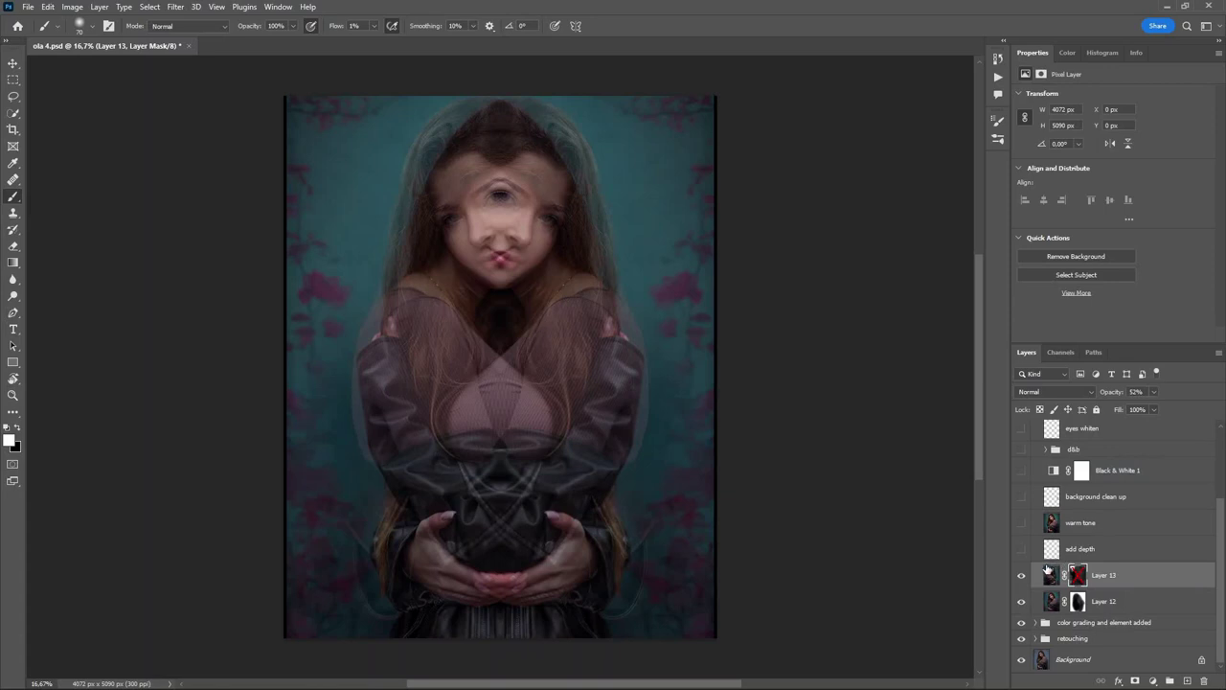
click(1154, 393)
drag(1153, 398, 1205, 403)
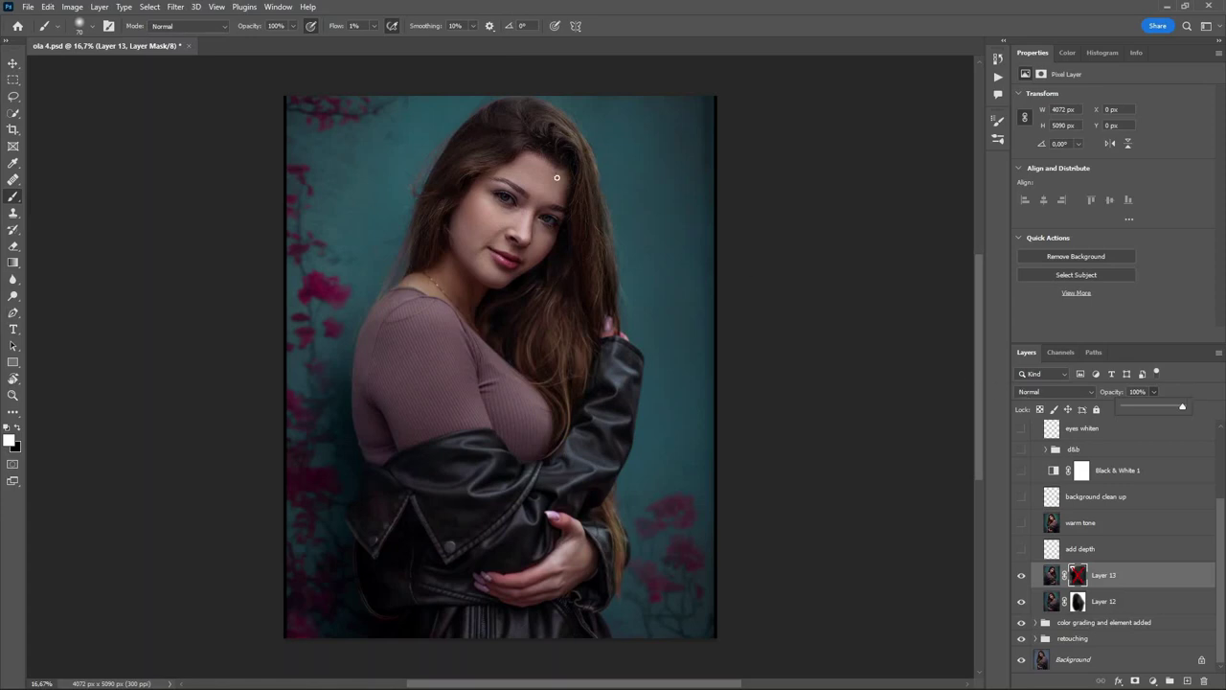
Re-enable Layer 13's layer mask and set its opacity to about 17%
click(47, 7)
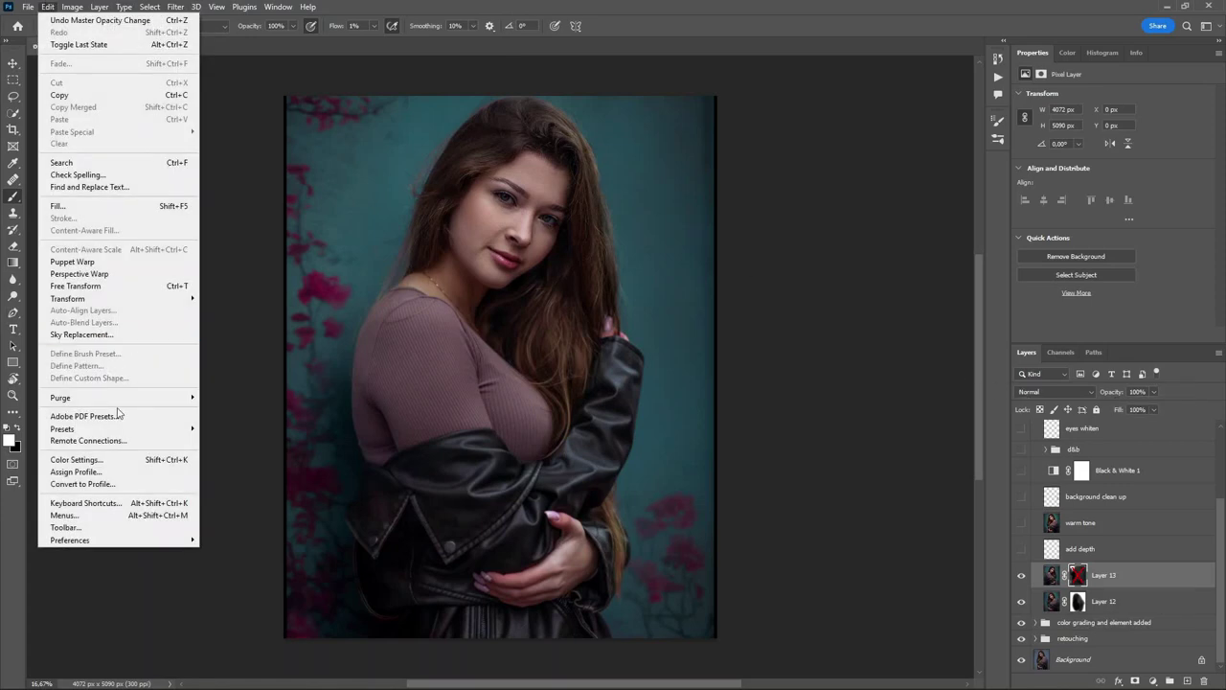
click(784, 346)
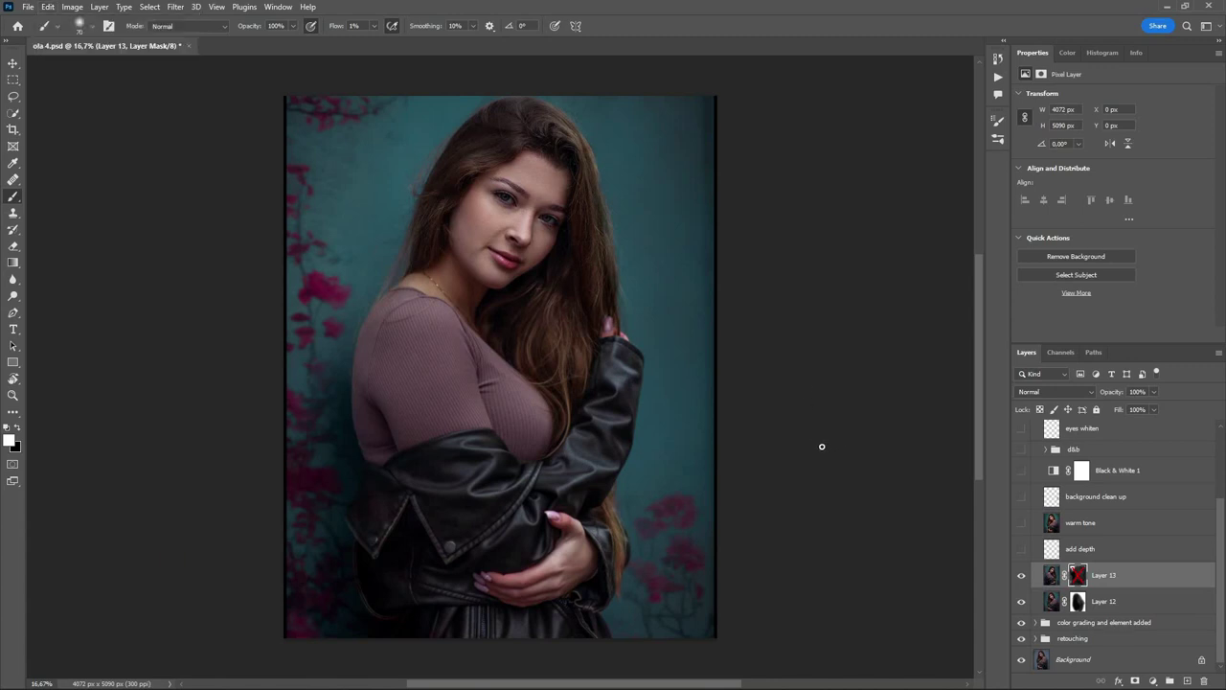
right_click(1079, 579)
click(1125, 466)
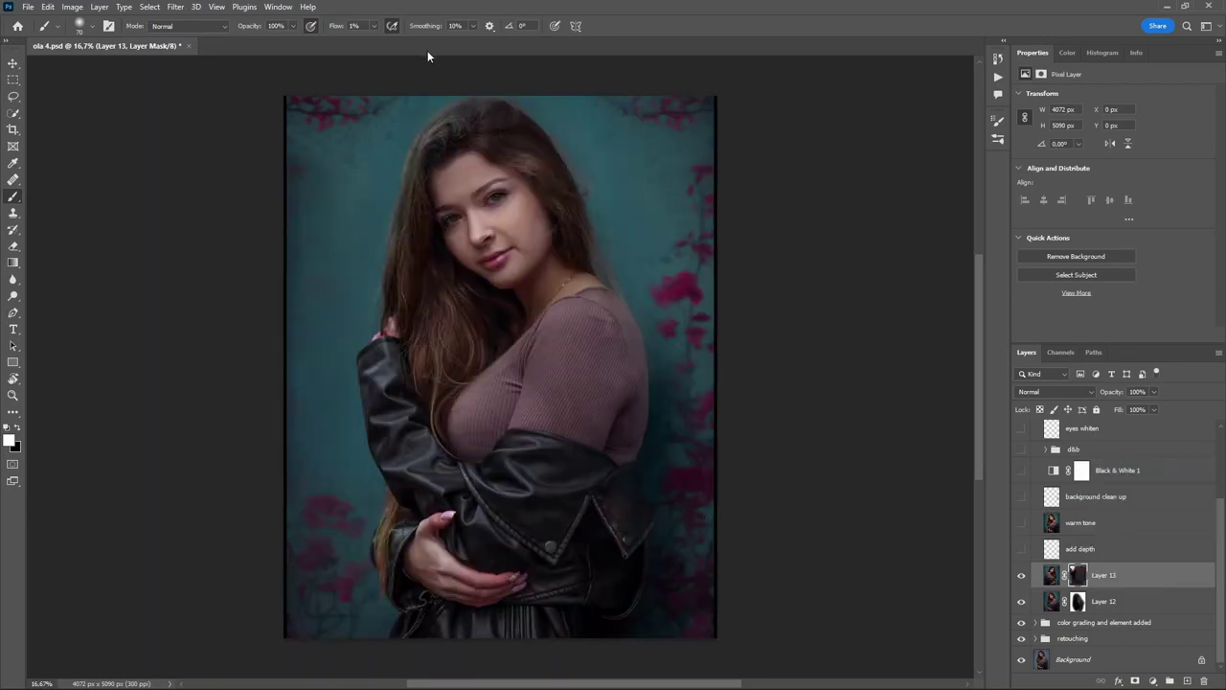
click(1154, 393)
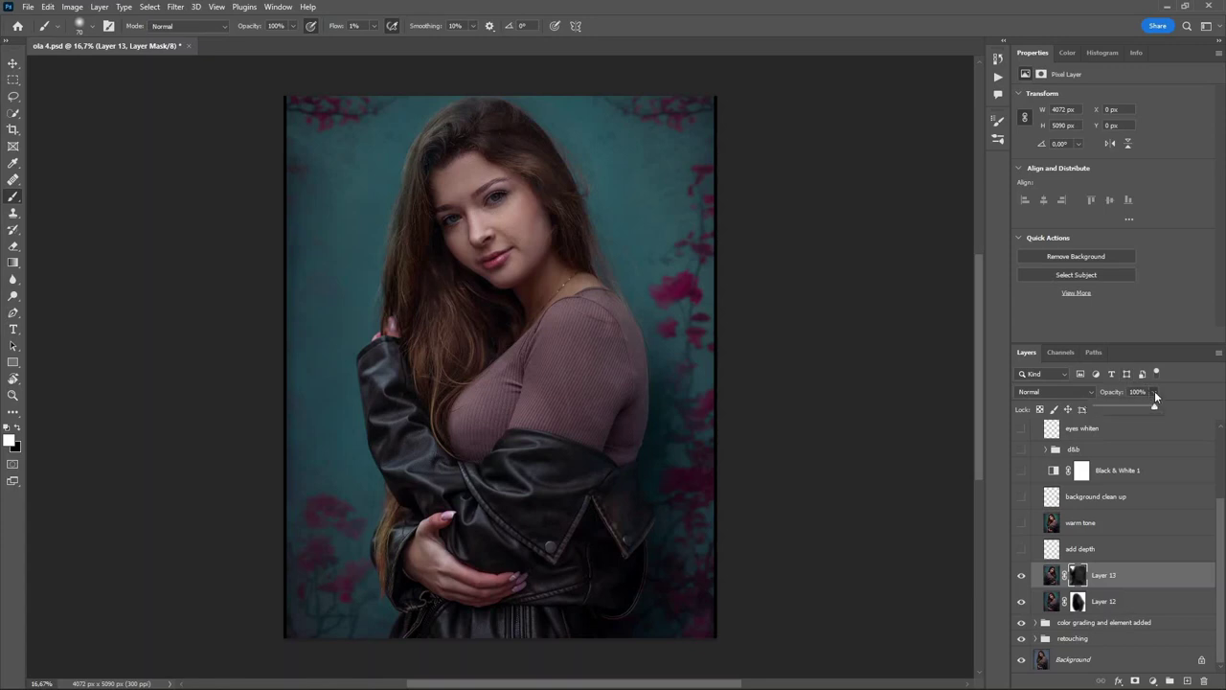
click(1105, 408)
drag(1105, 408, 1106, 408)
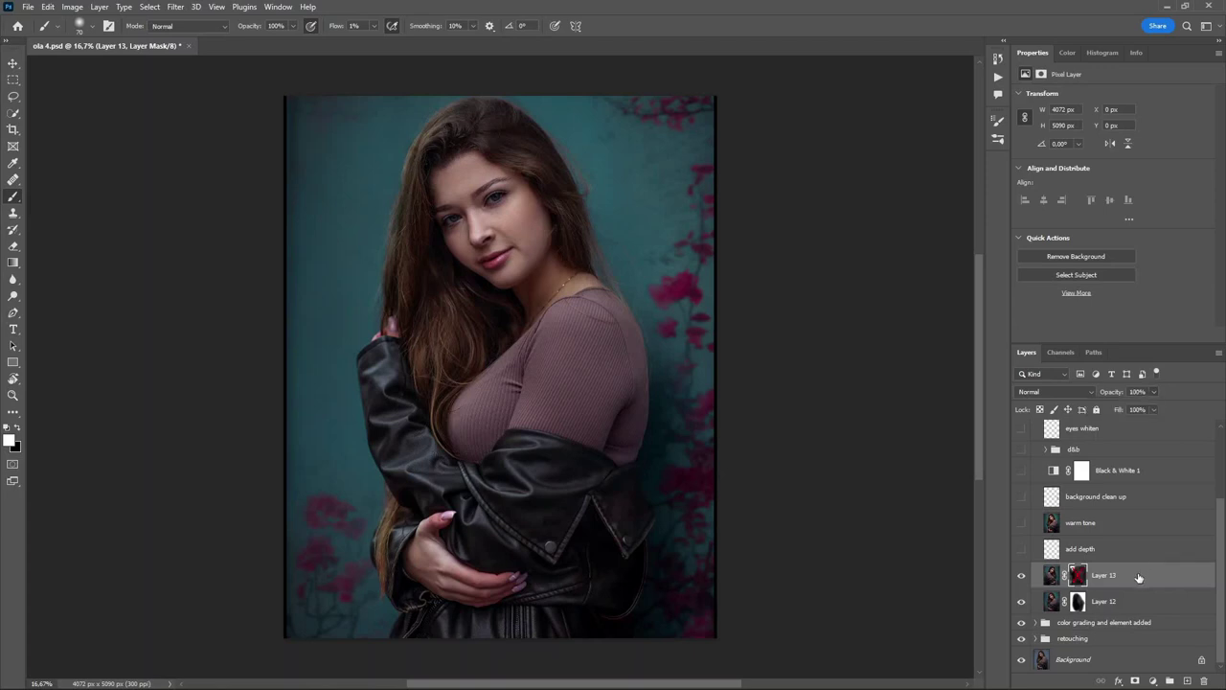
Turn on the add depth and warm tone layers to warm the portrait
click(1082, 551)
click(1023, 553)
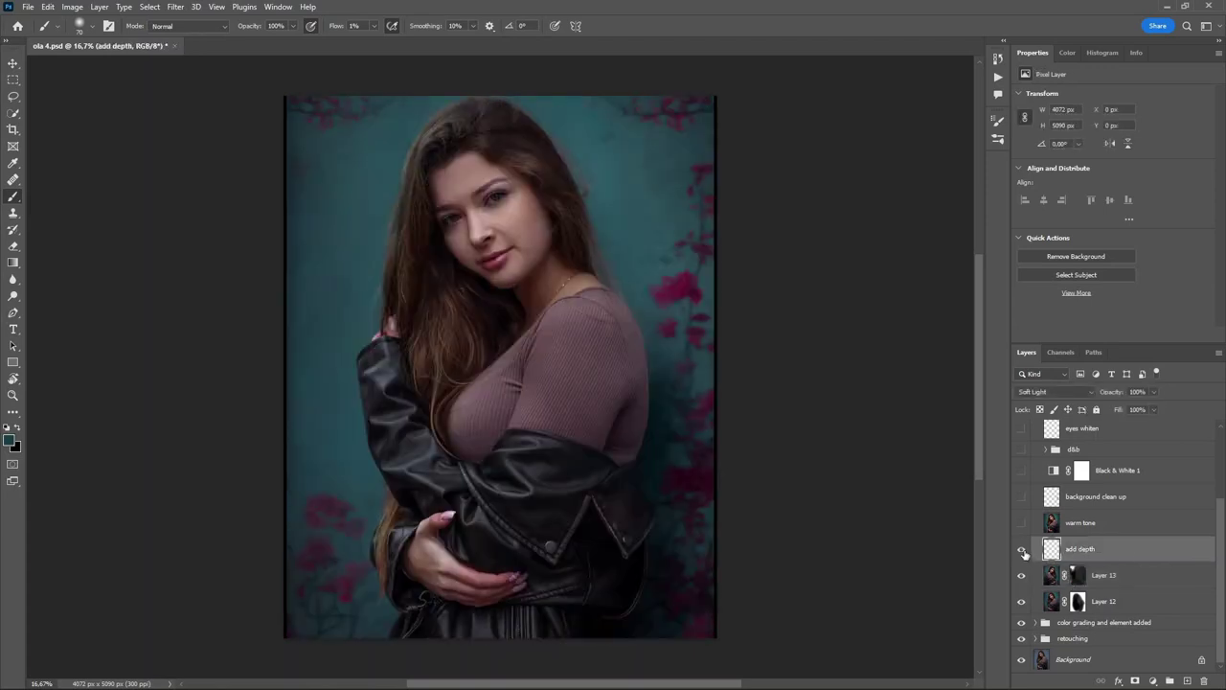
click(1052, 529)
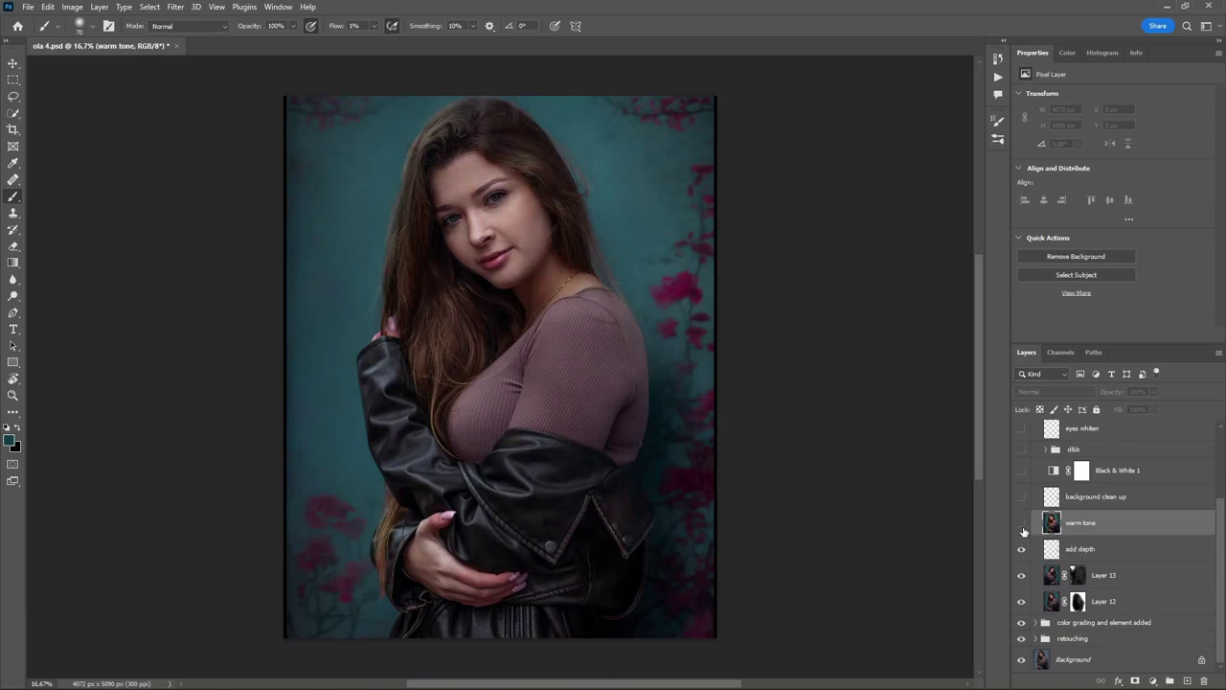
click(1021, 524)
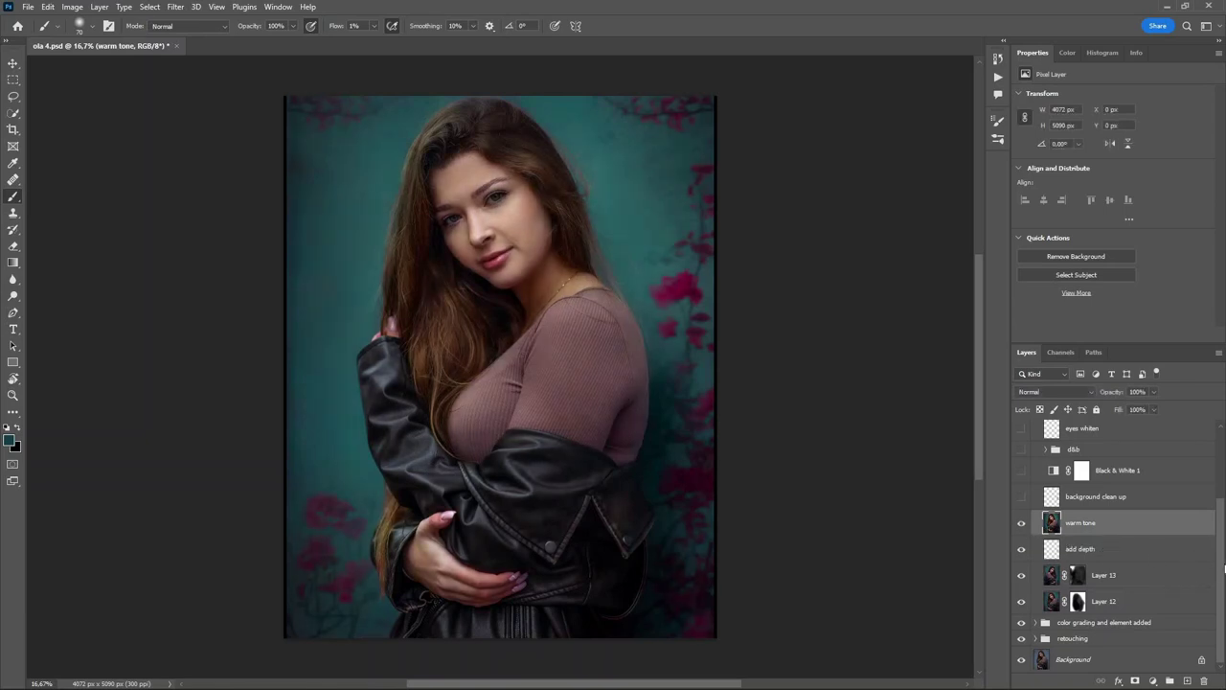
Turn on background clean up, the d&b group, eyes whiten and eyes pop
scroll(1223, 533, up, 2)
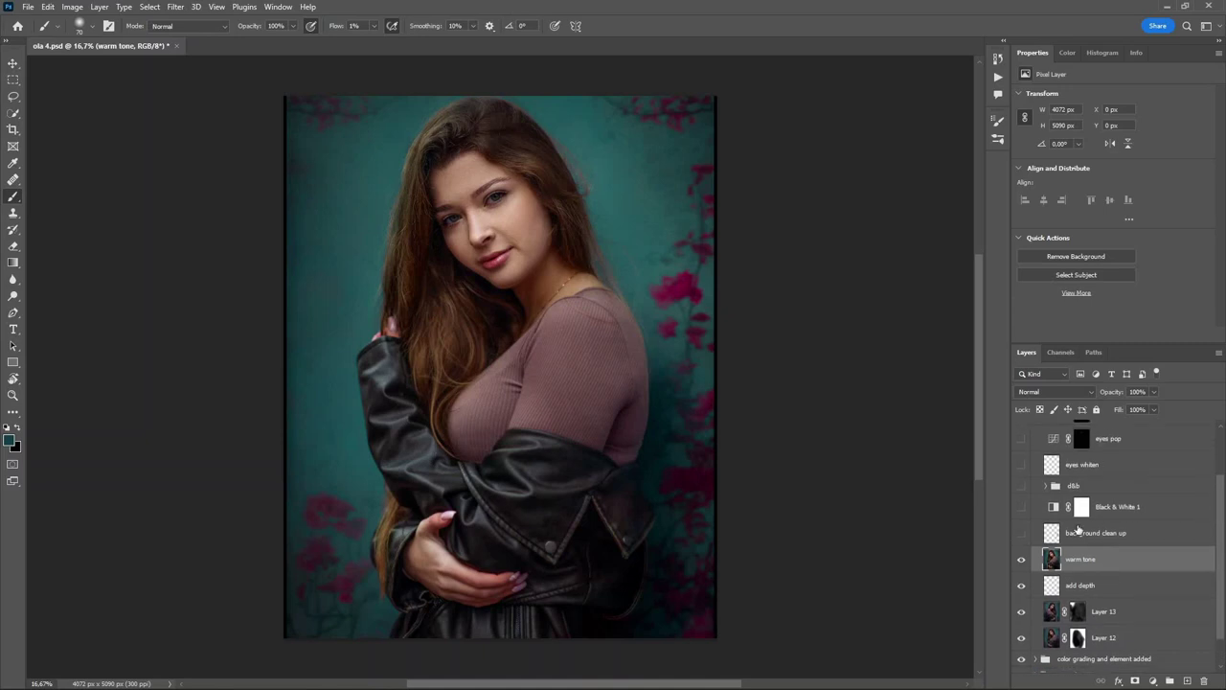
click(1022, 534)
click(1096, 536)
click(1021, 486)
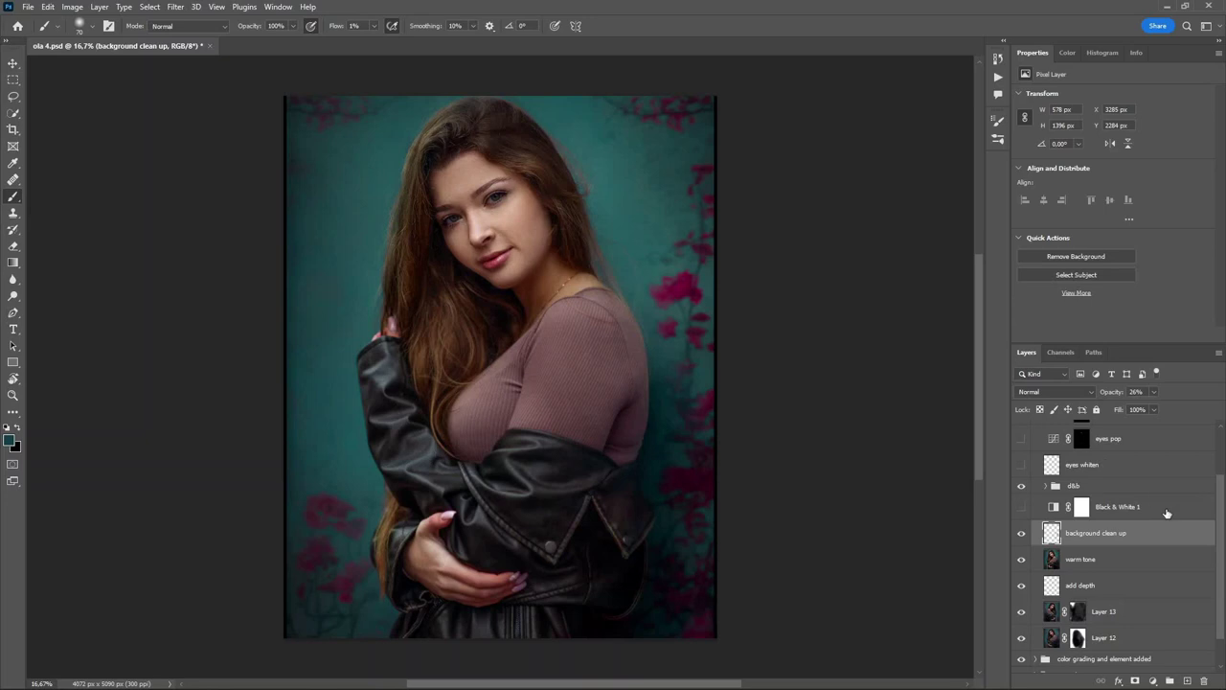
drag(1221, 527, 1131, 484)
click(1021, 532)
click(1021, 507)
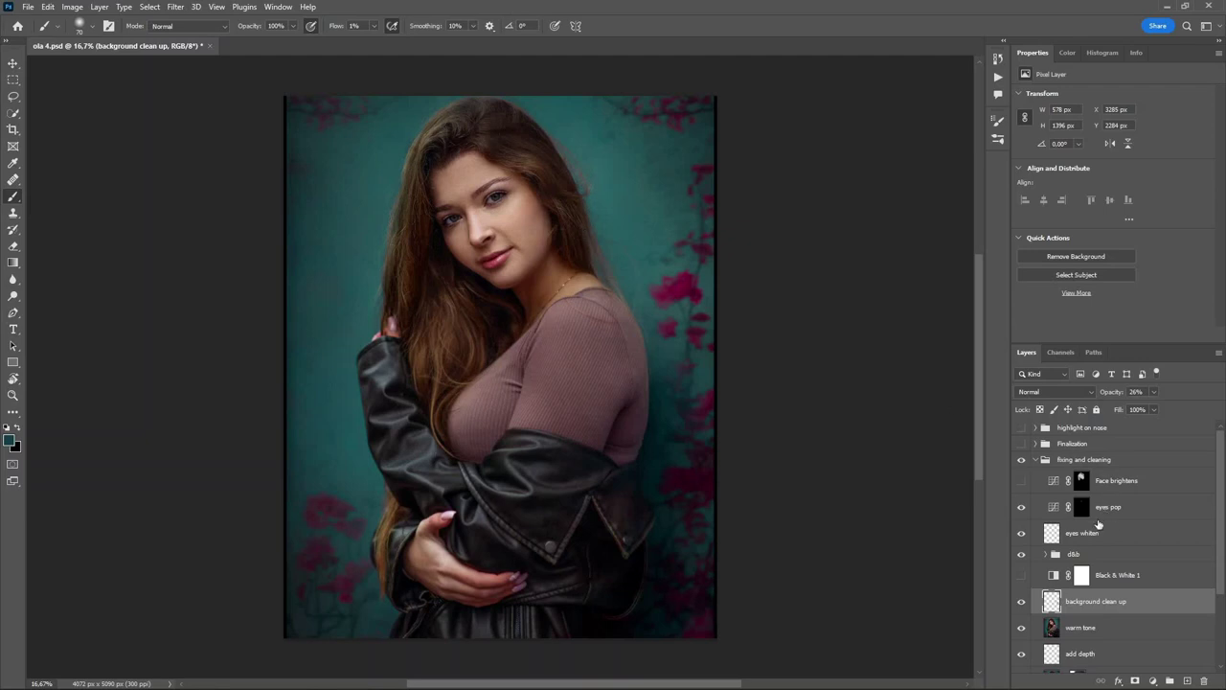
Inspect the eyes pop Curves settings and the Face brightens layer
click(1087, 510)
click(1053, 508)
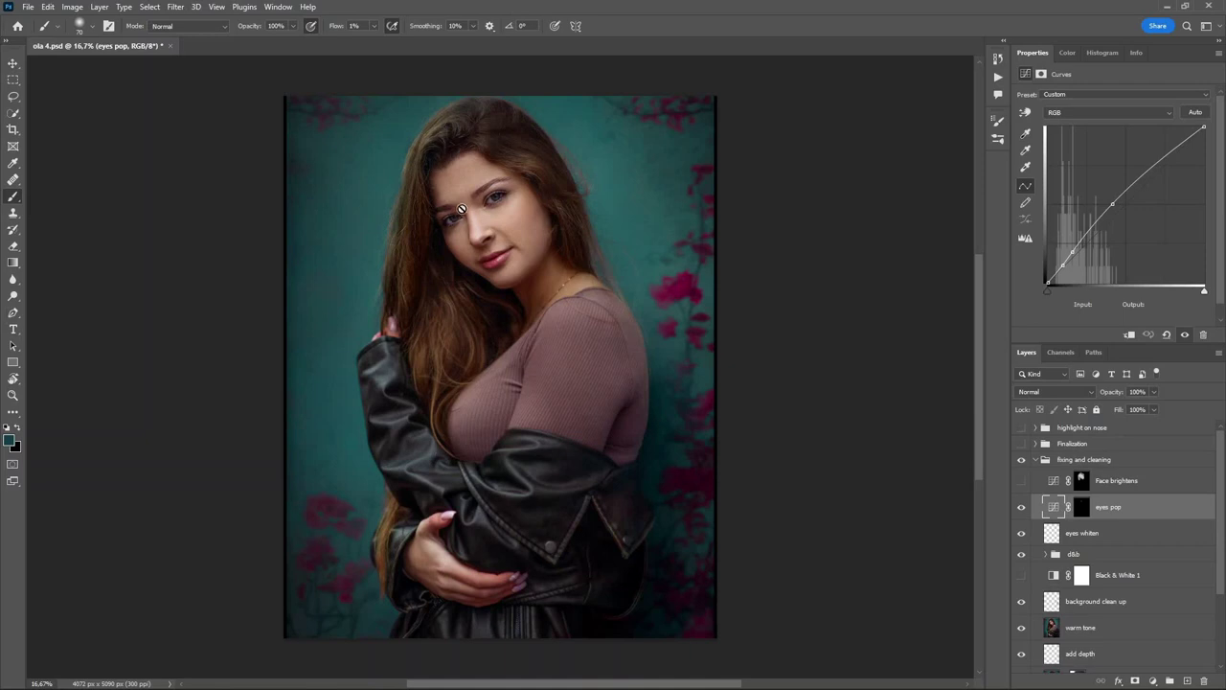
click(1083, 481)
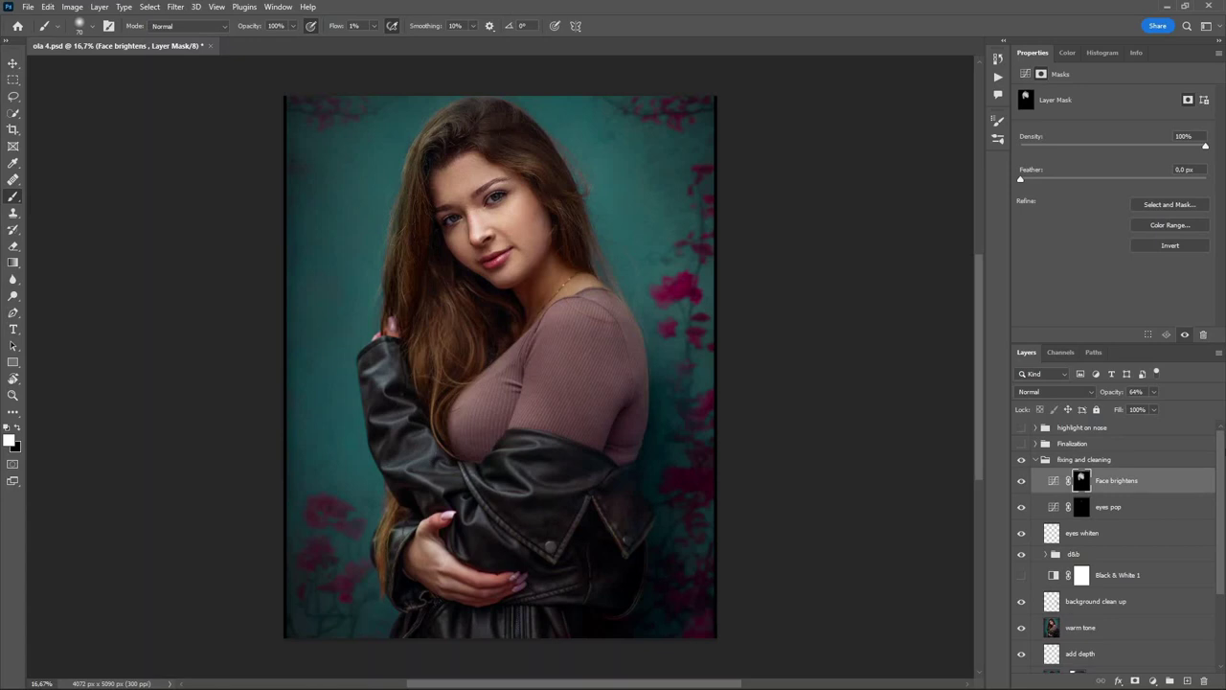
Collapse the fixing and cleaning group and toggle it off and on to compare
click(1034, 461)
click(1035, 461)
click(1021, 461)
click(1022, 460)
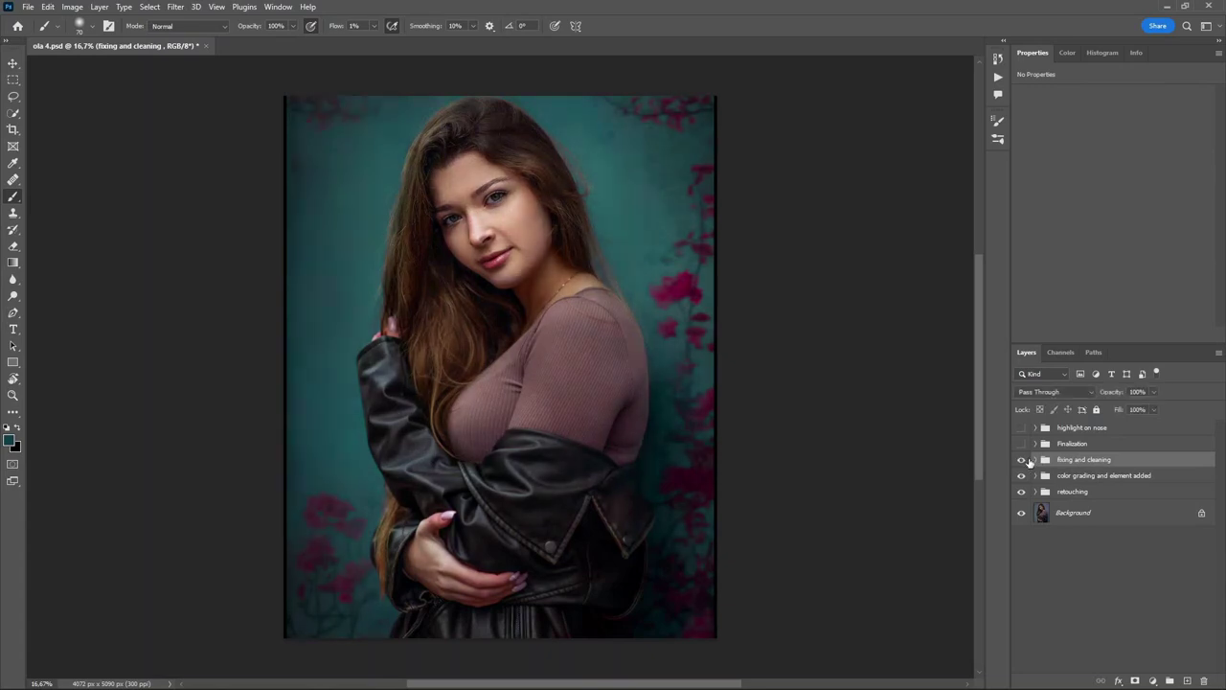
Switch the Finalization group on, compare it off and on, and expand its layer list
click(1060, 444)
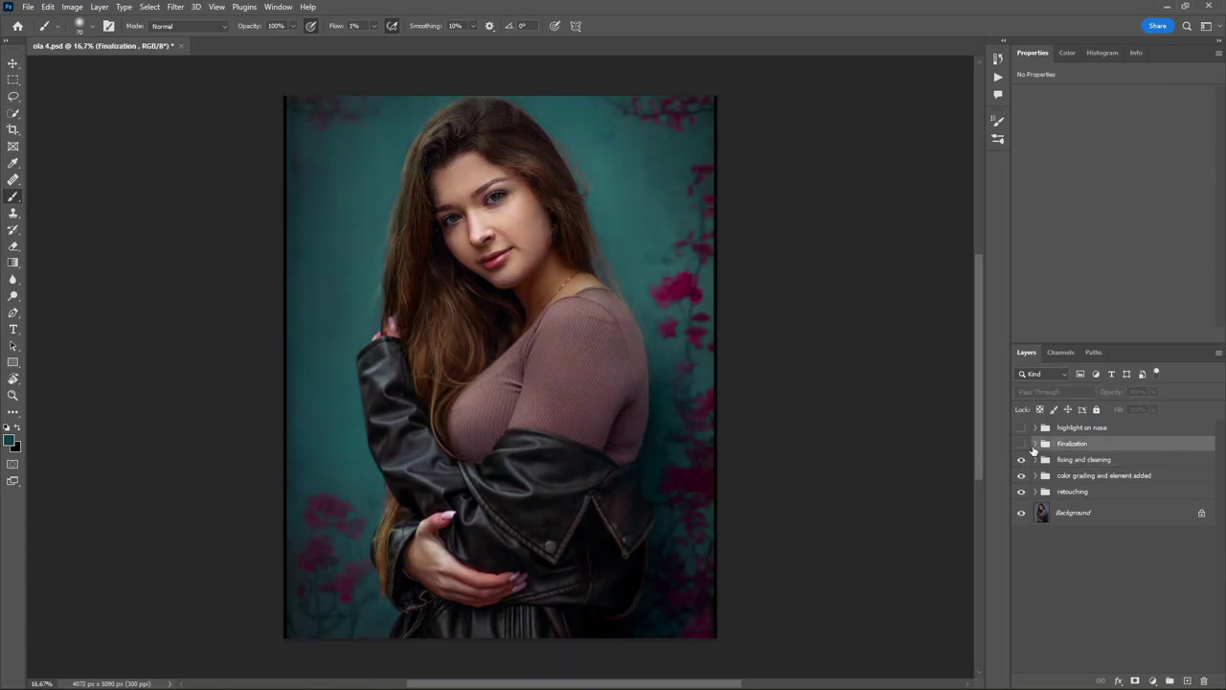
click(1023, 445)
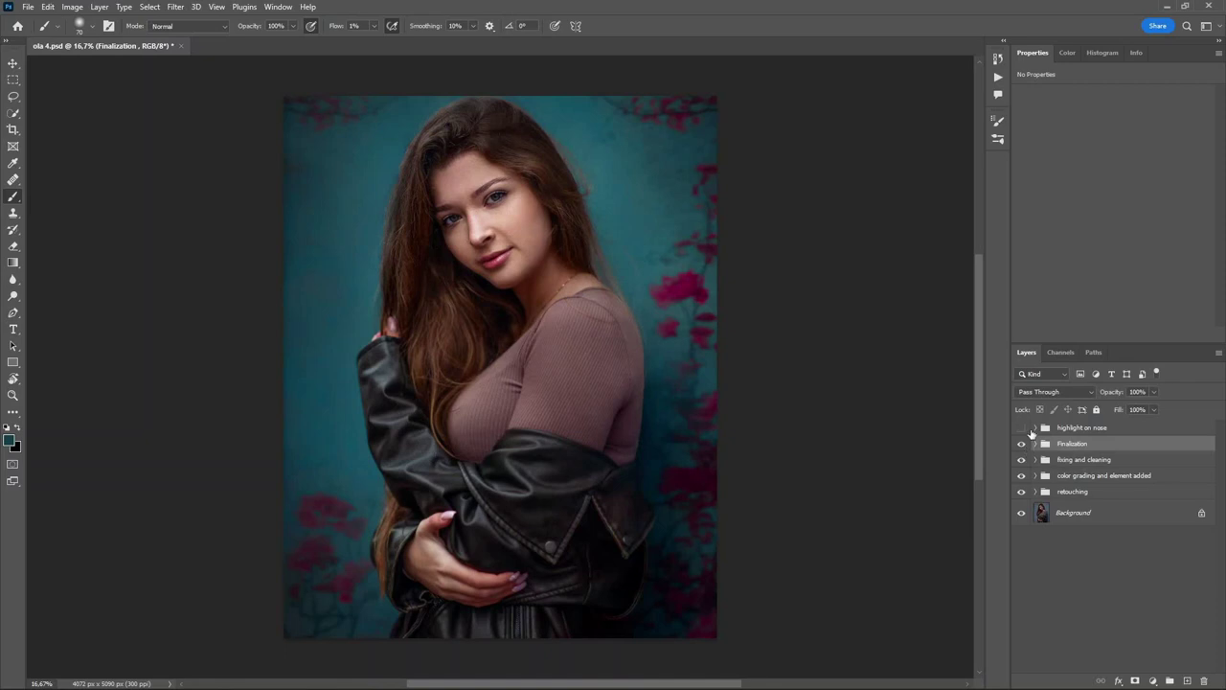
click(1021, 444)
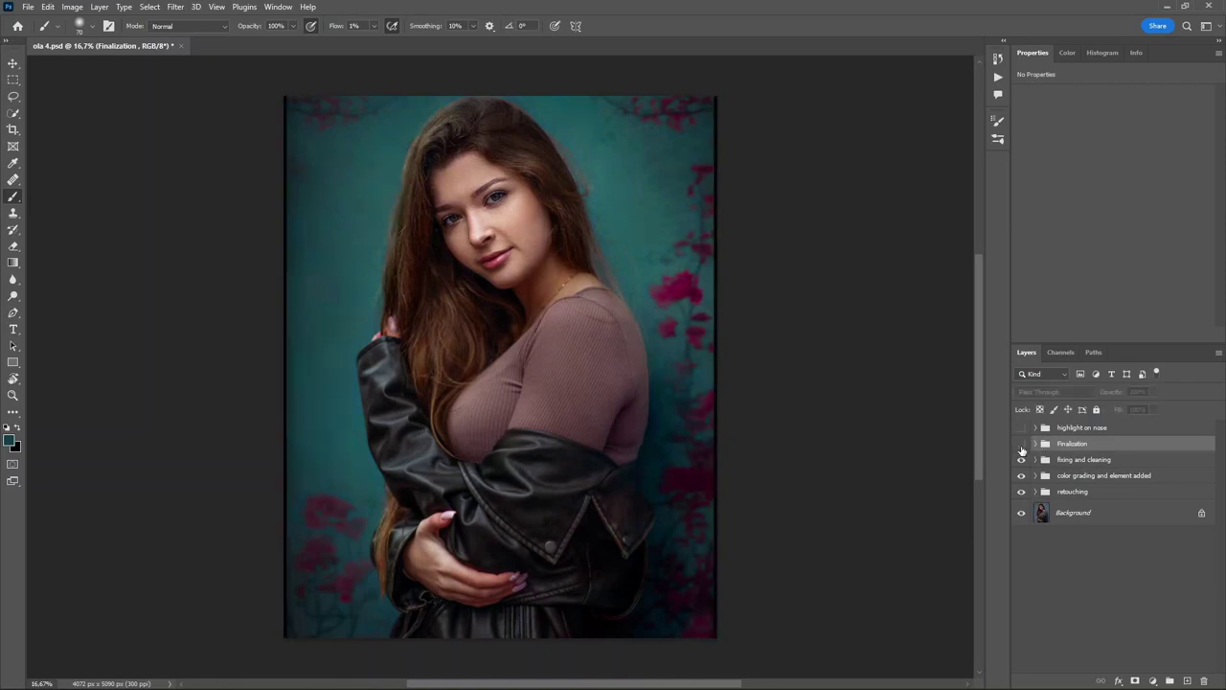
click(1021, 444)
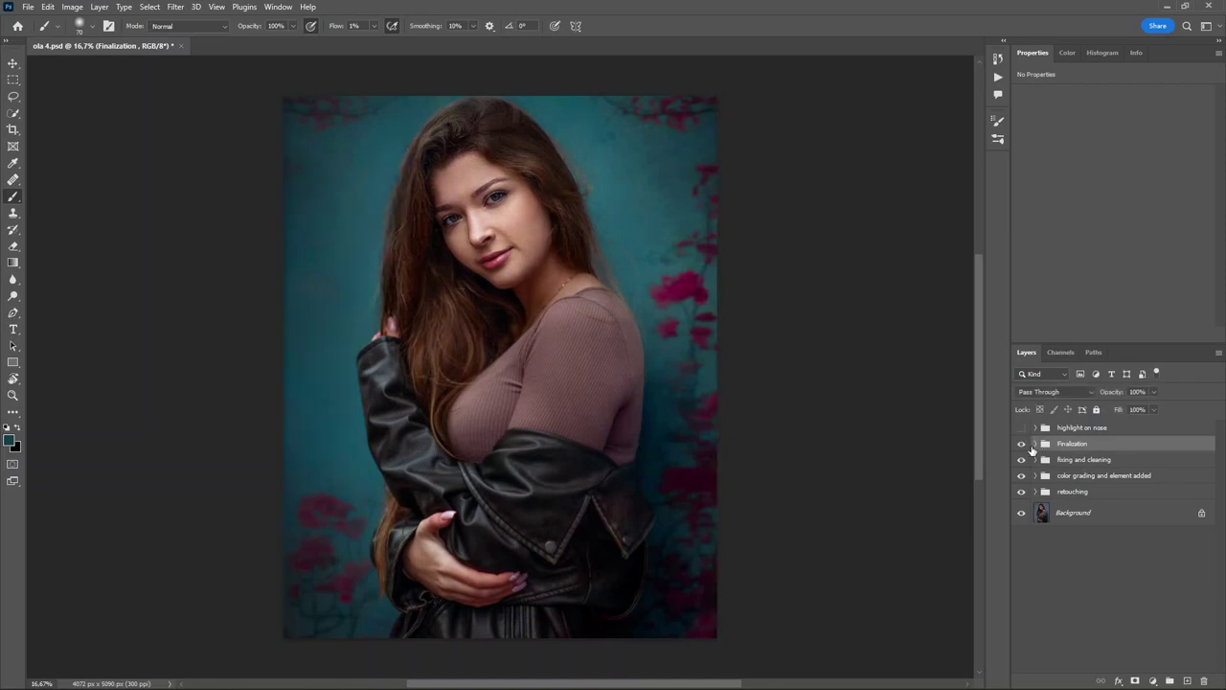
click(1034, 444)
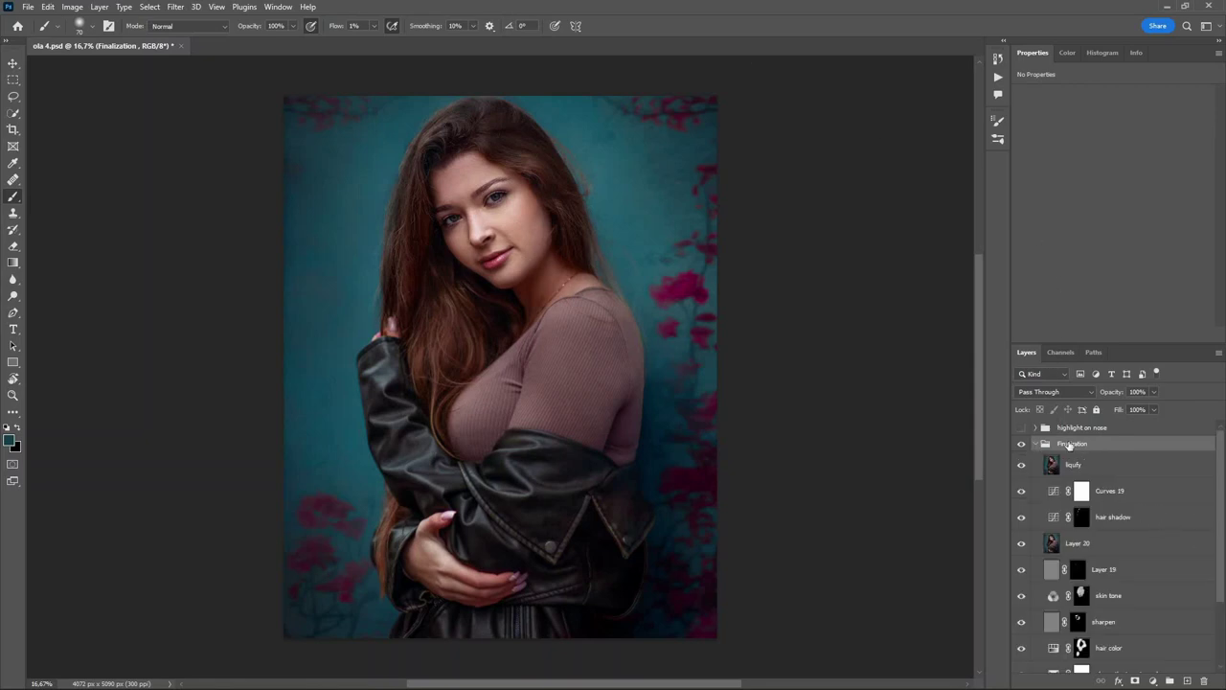
Turn on the 'chage the tone to cool' Selective Color layer
scroll(1121, 536, down, 3)
click(1127, 602)
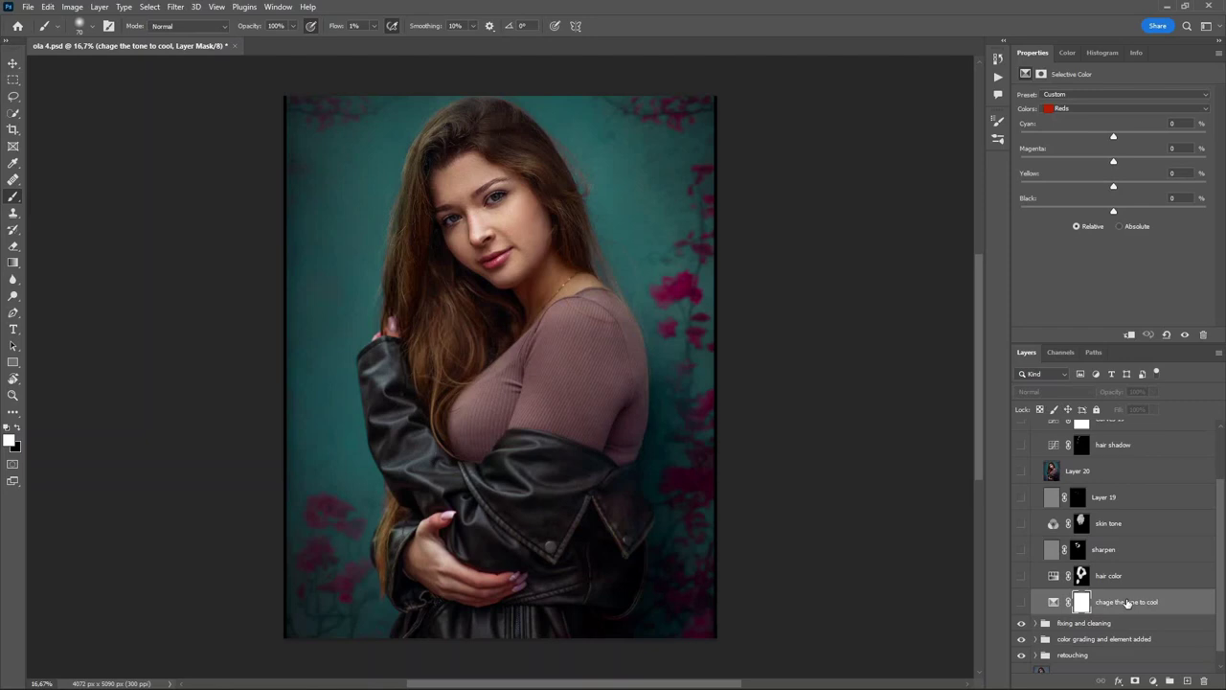
click(1021, 602)
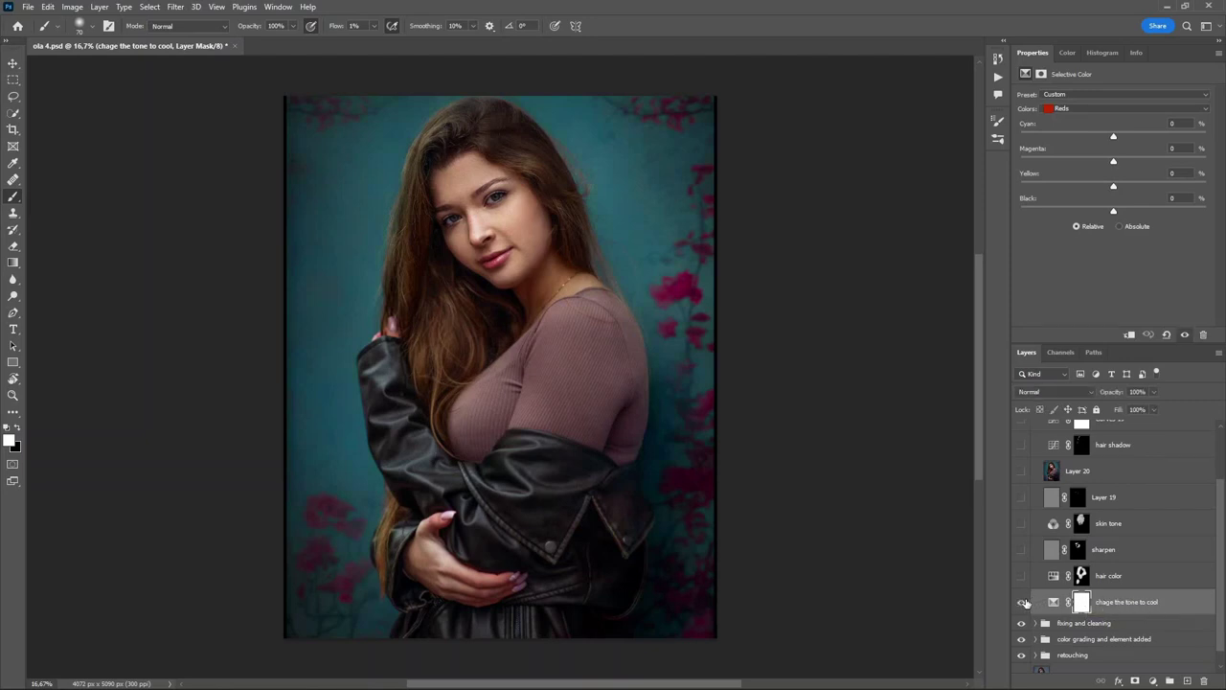
In Selective Color, set Colors to Cyans and pull Yellow down to roughly -71
click(1073, 108)
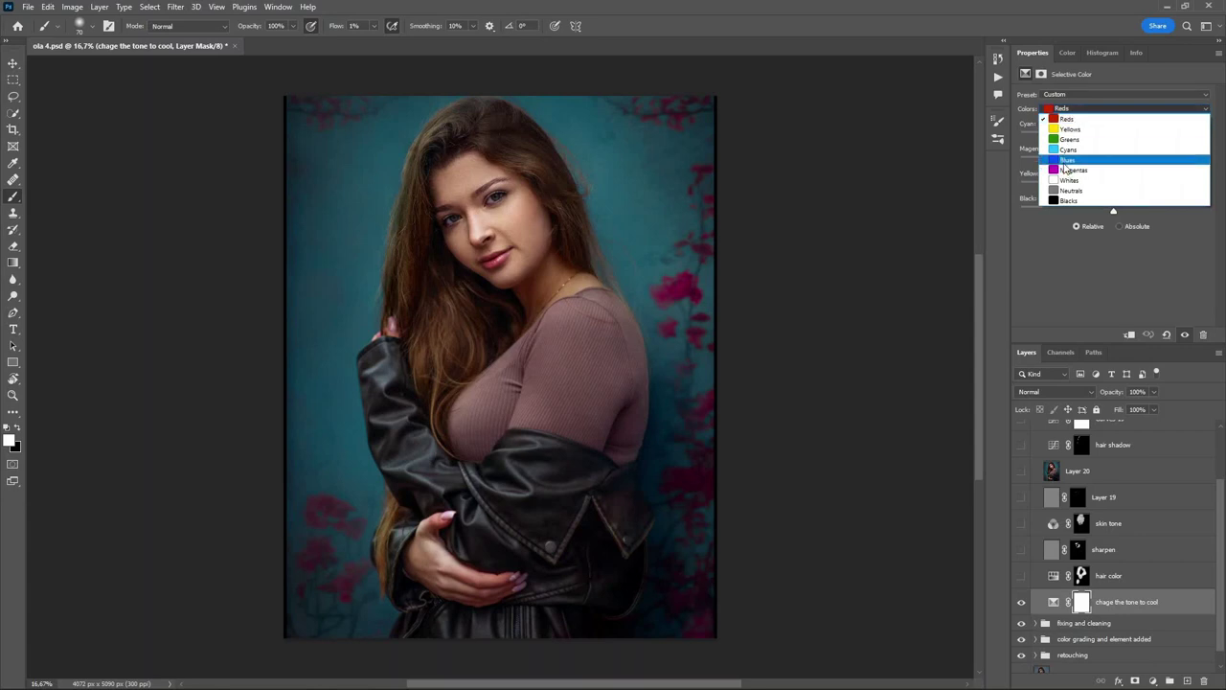
click(1065, 159)
click(1080, 109)
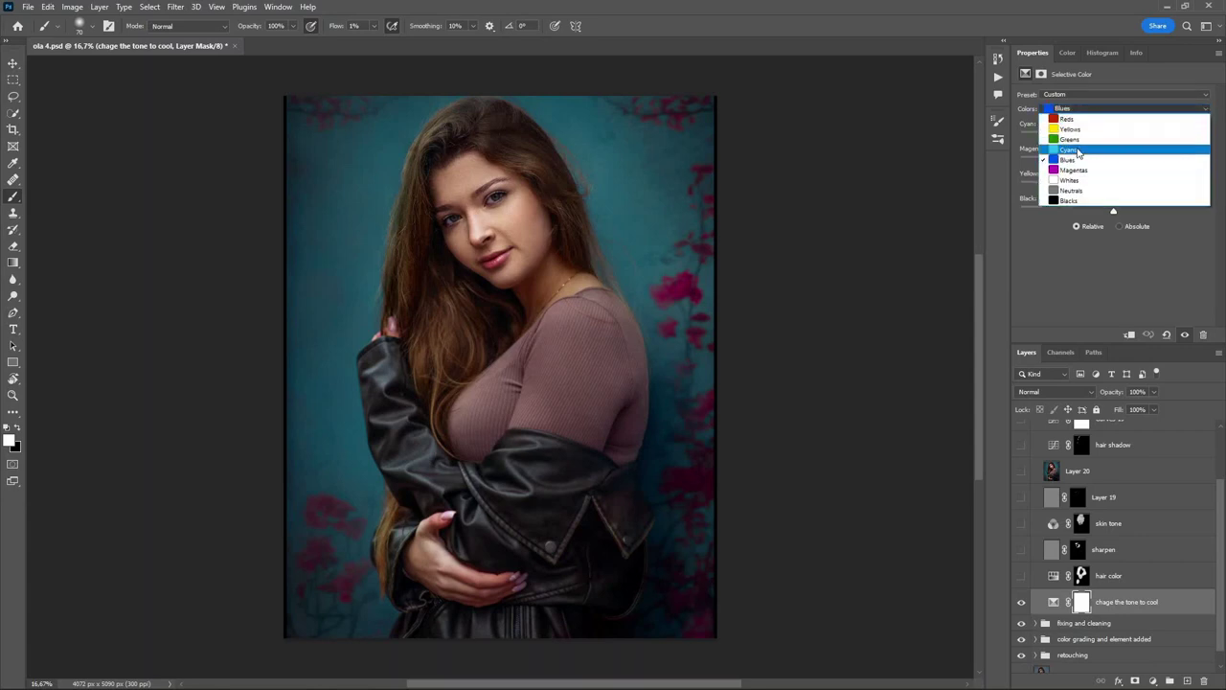
click(1077, 147)
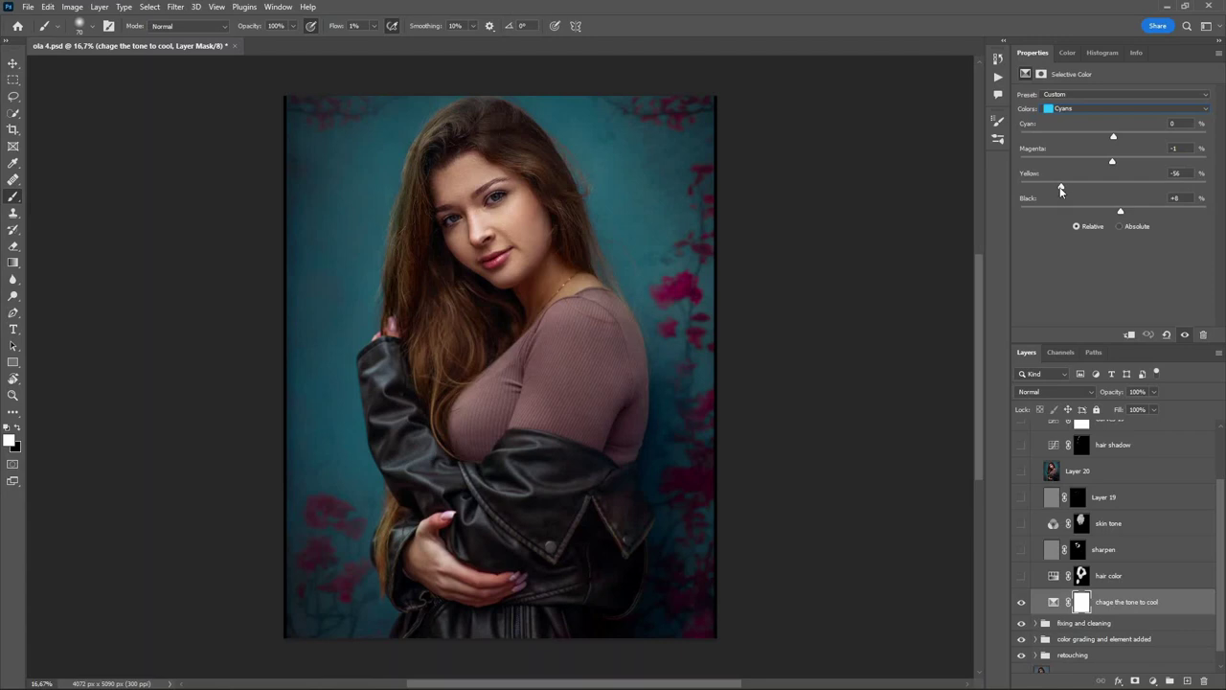
drag(1063, 187, 1188, 186)
drag(1187, 186, 1182, 186)
Turn on the hair color and sharpen layers
click(1082, 575)
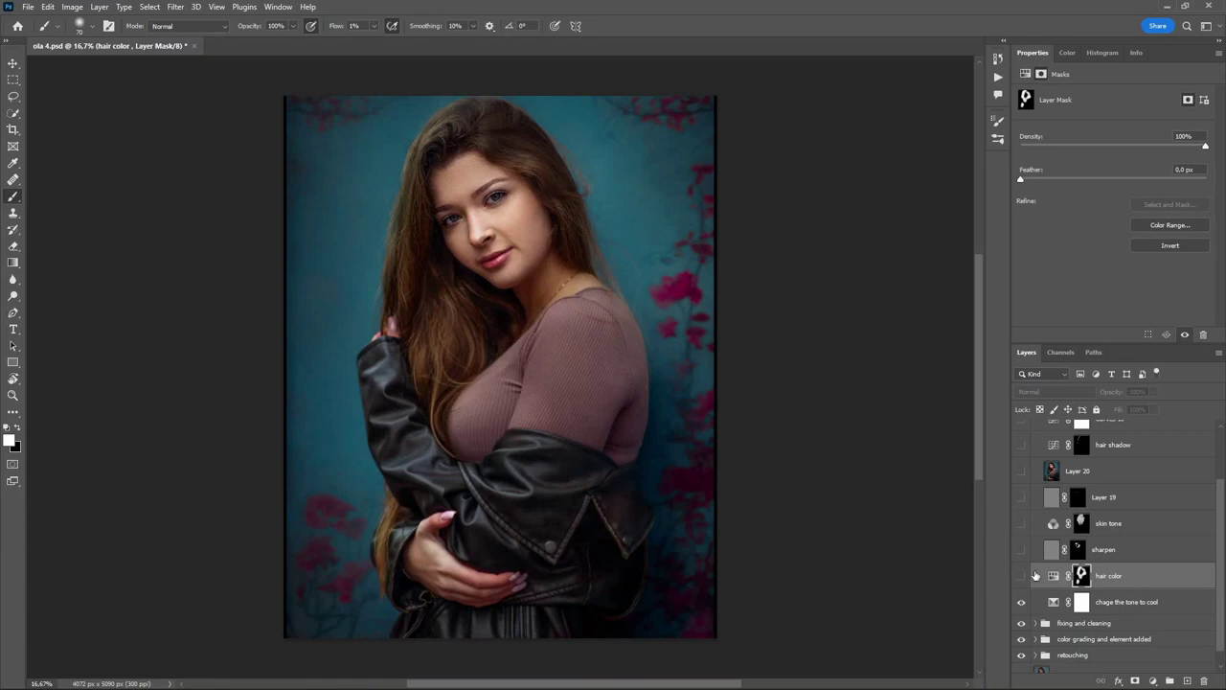
click(1021, 576)
click(1045, 554)
click(1020, 550)
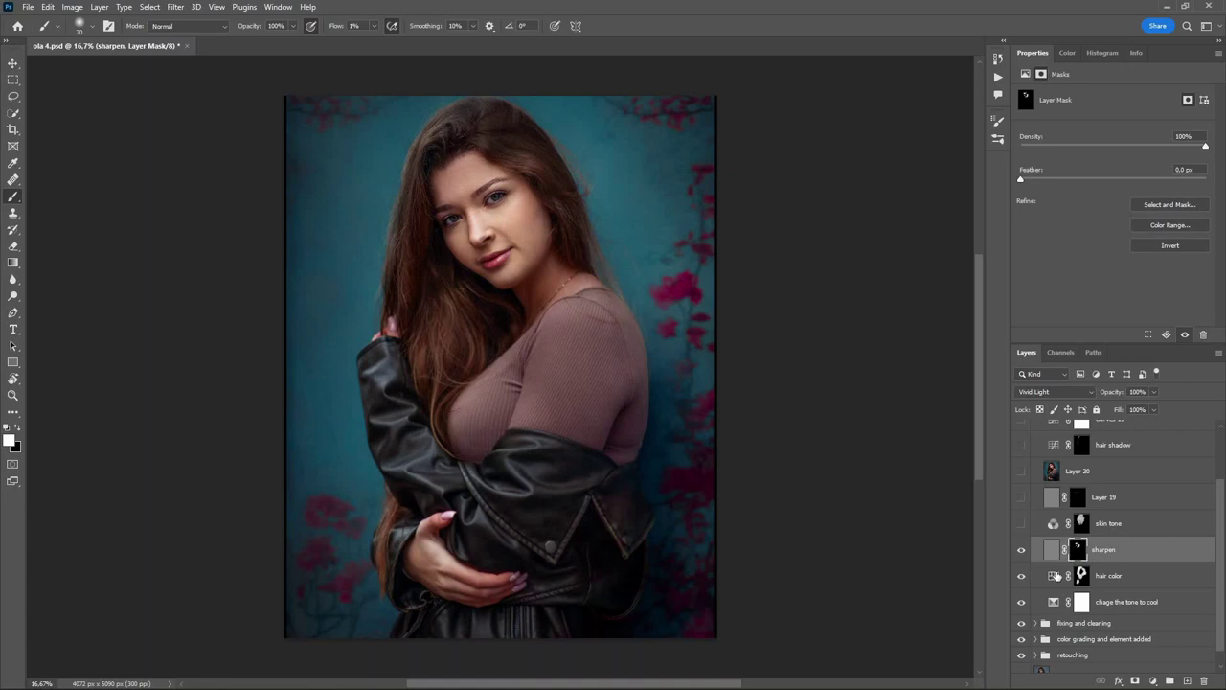
Review hair color's Yellows settings (hue -25, saturation -40) and turn on skin tone
click(1056, 575)
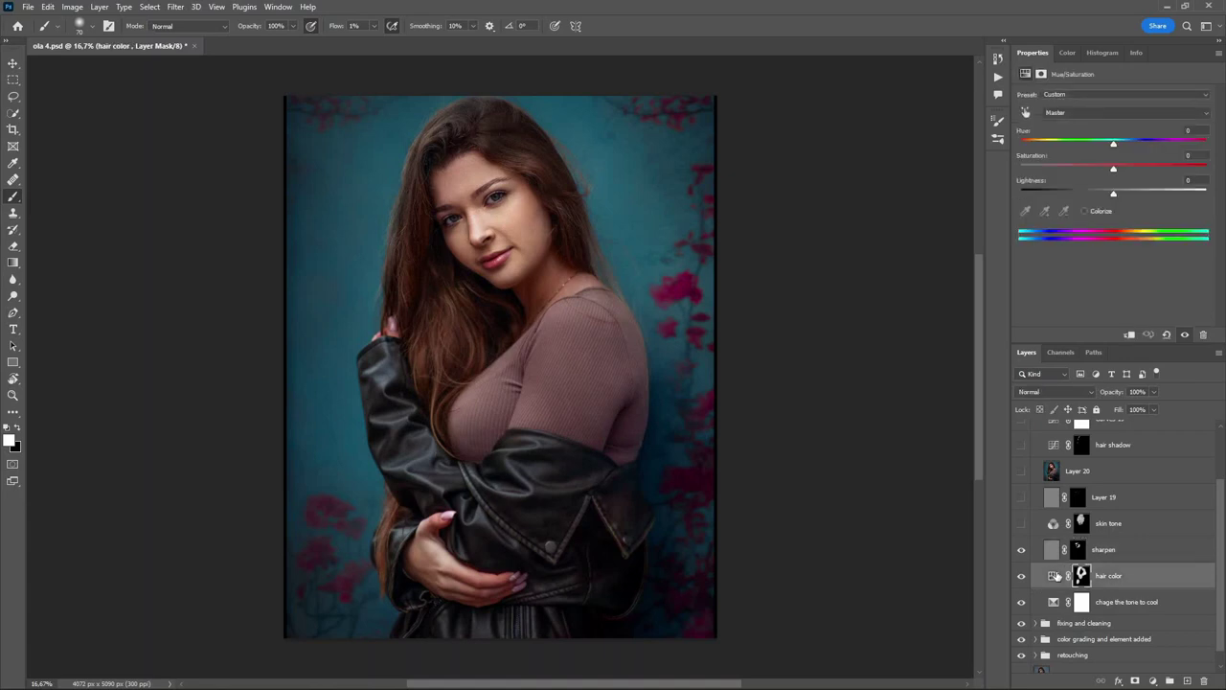
click(1054, 113)
click(1053, 142)
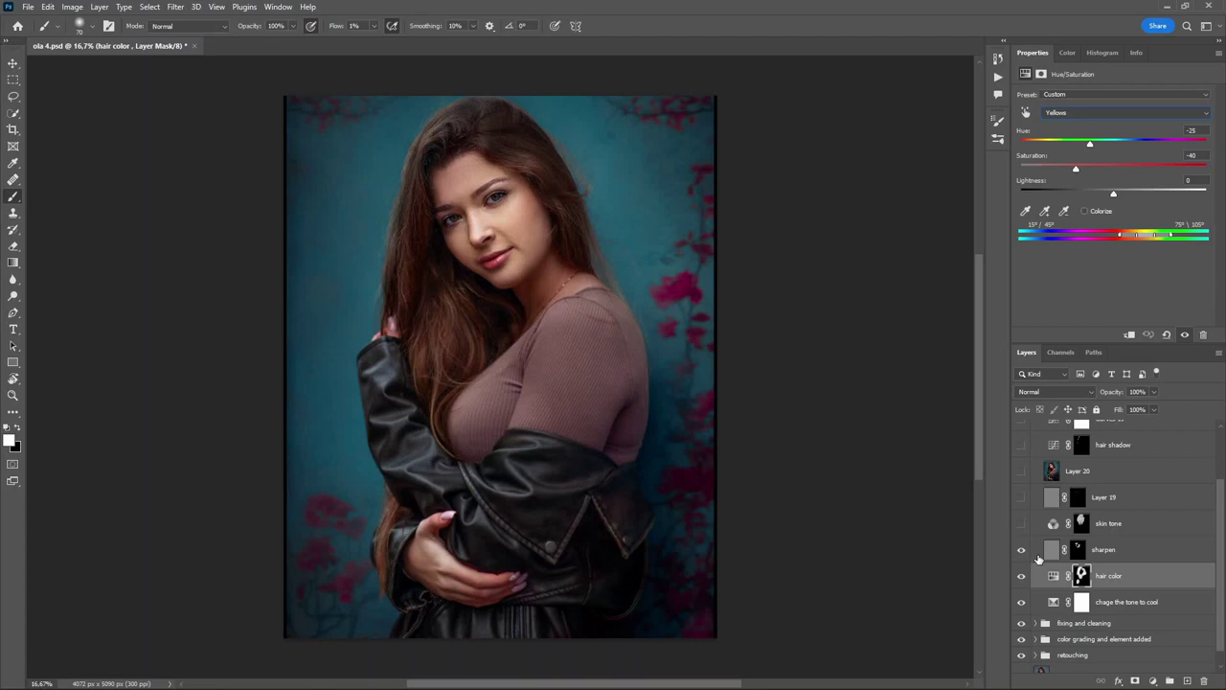
click(1022, 527)
click(1077, 550)
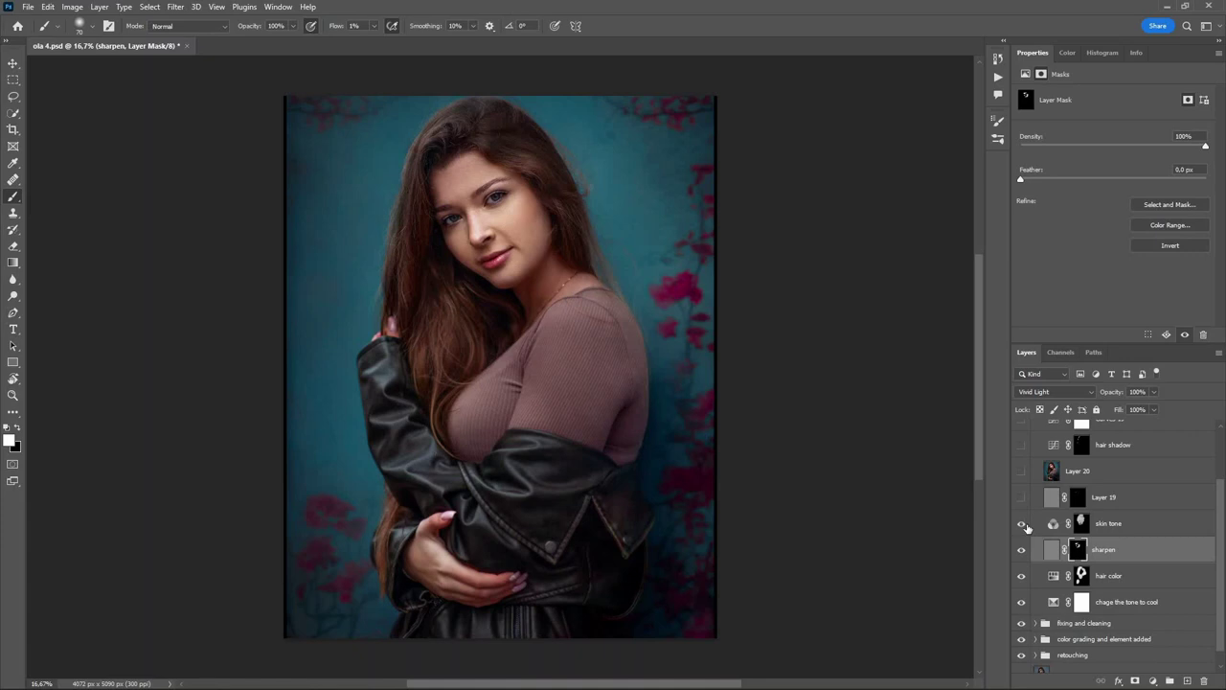
Inspect the skin tone Channel Mixer's Blue output channel
click(1093, 525)
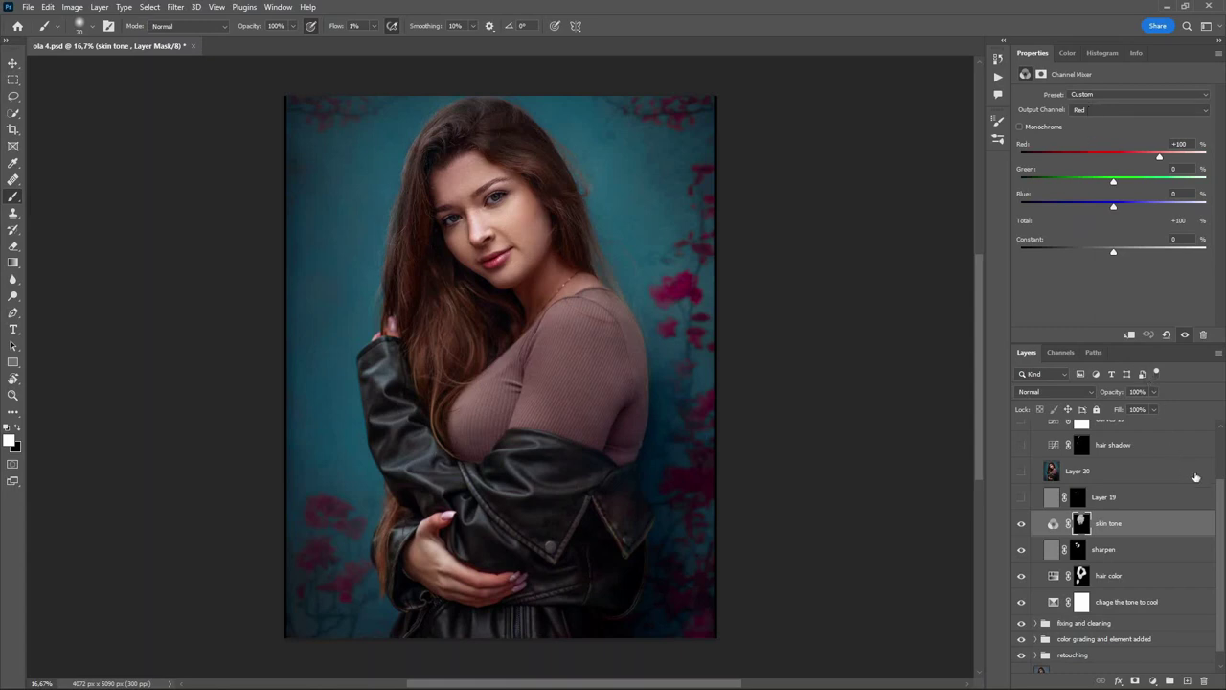
click(1094, 112)
click(1090, 145)
Turn on Layer 19 (Overlay) and Layer 20
click(1021, 497)
click(1088, 505)
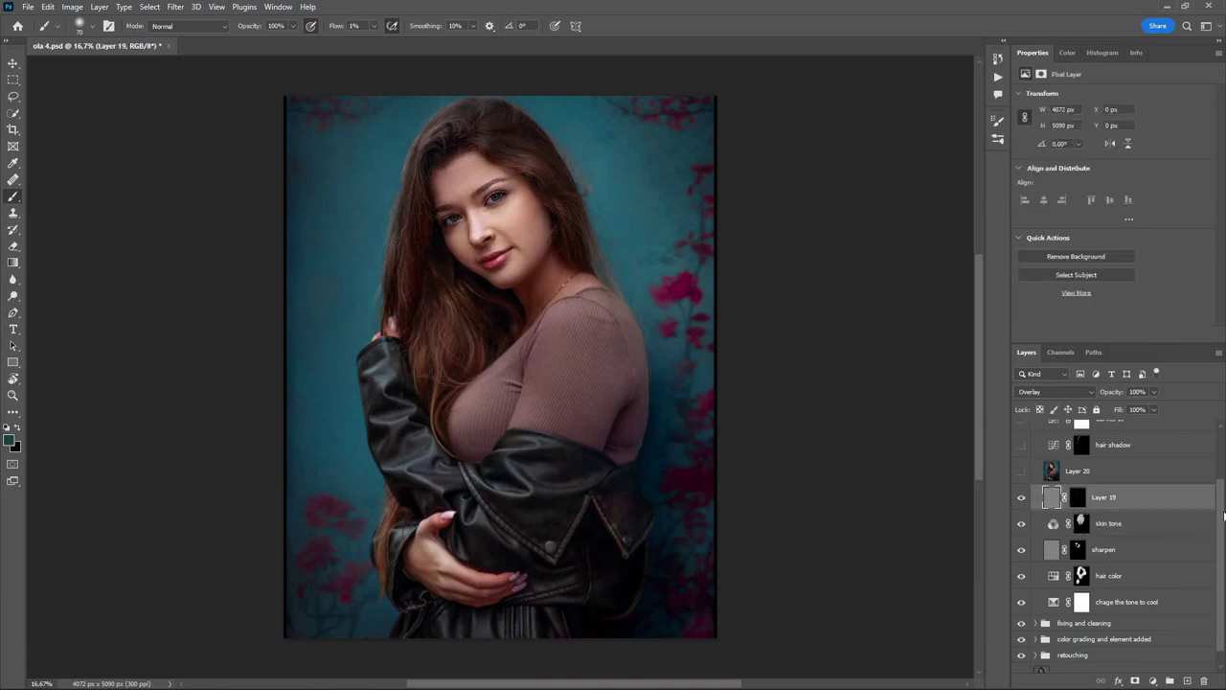
click(1020, 472)
click(1021, 471)
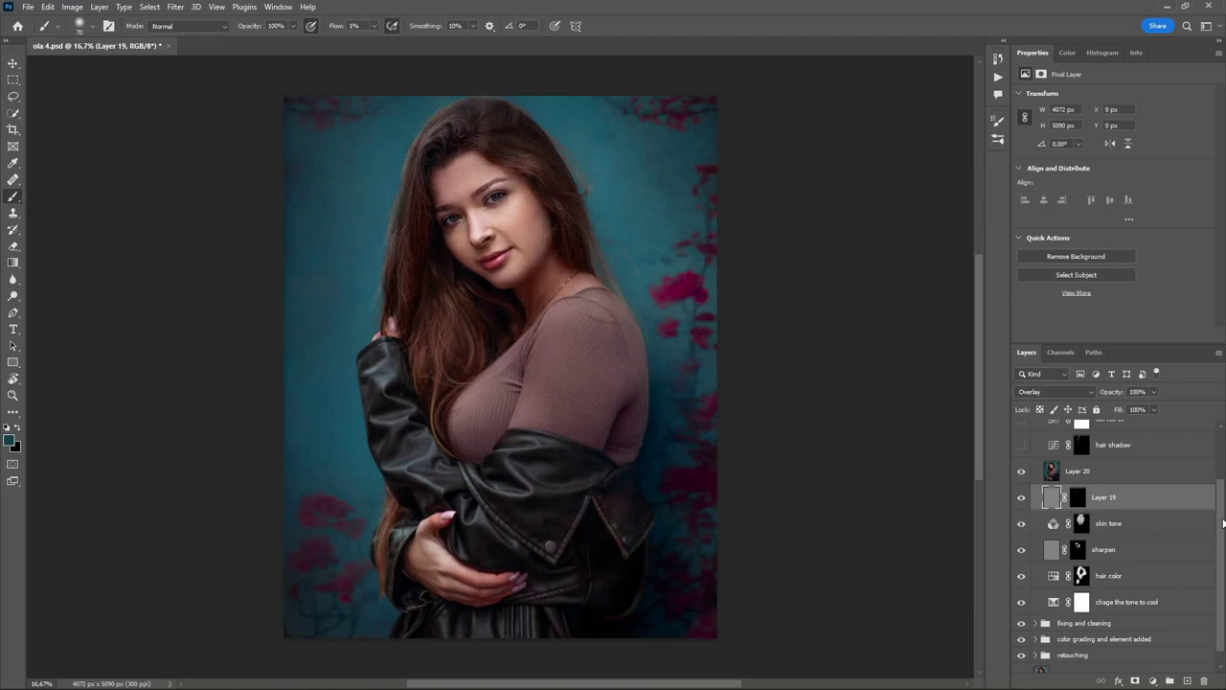
drag(1224, 523, 1220, 464)
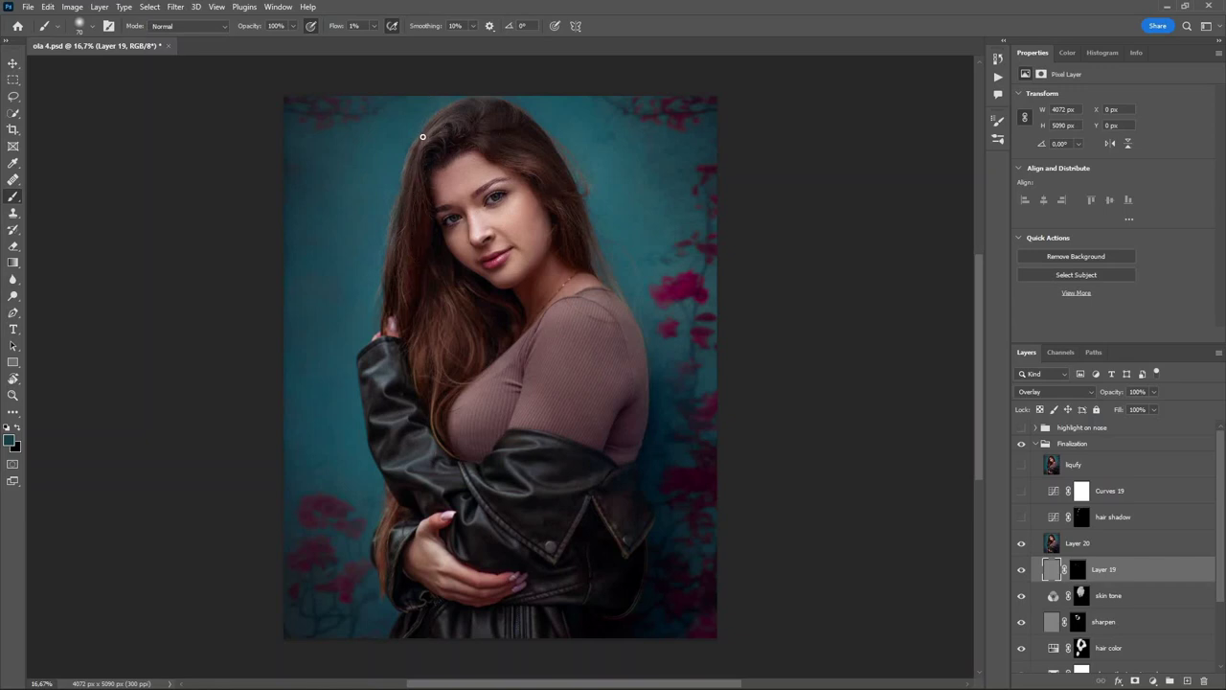
Turn on hair shadow and Curves 19, comparing Curves 19 off and on
click(1021, 519)
click(1023, 490)
click(1028, 491)
click(1028, 490)
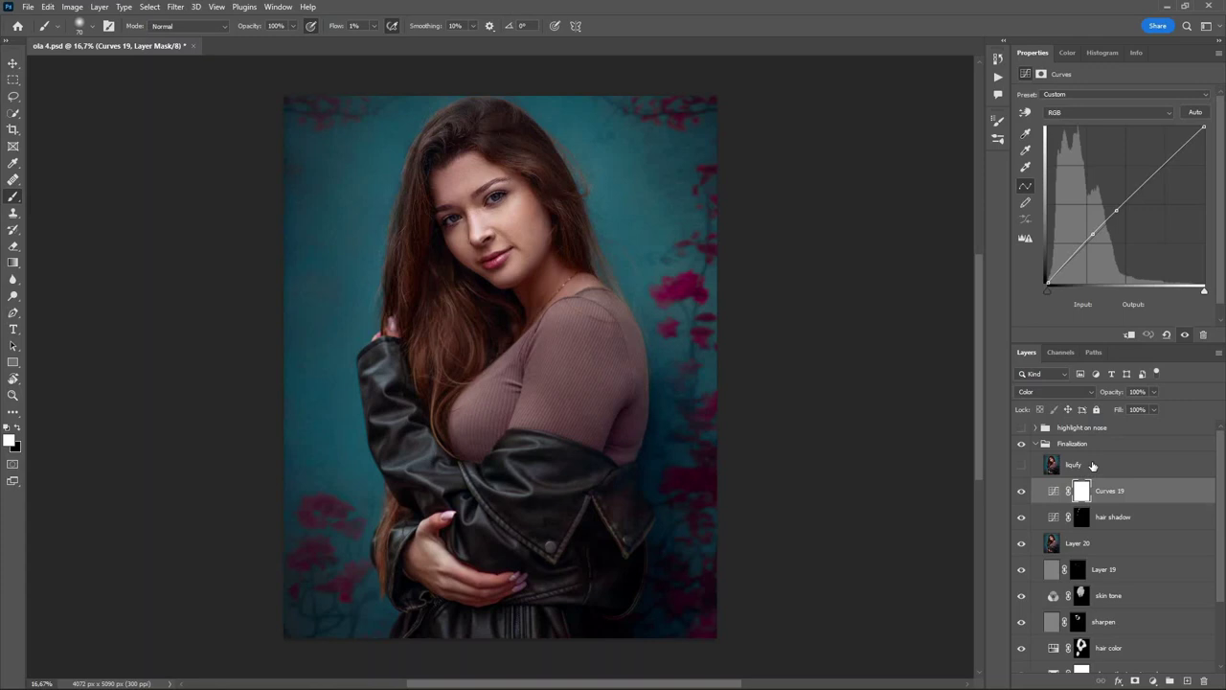
Turn on liquify with an off/on comparison, then collapse and hide the Finalization group
click(1093, 465)
click(1022, 469)
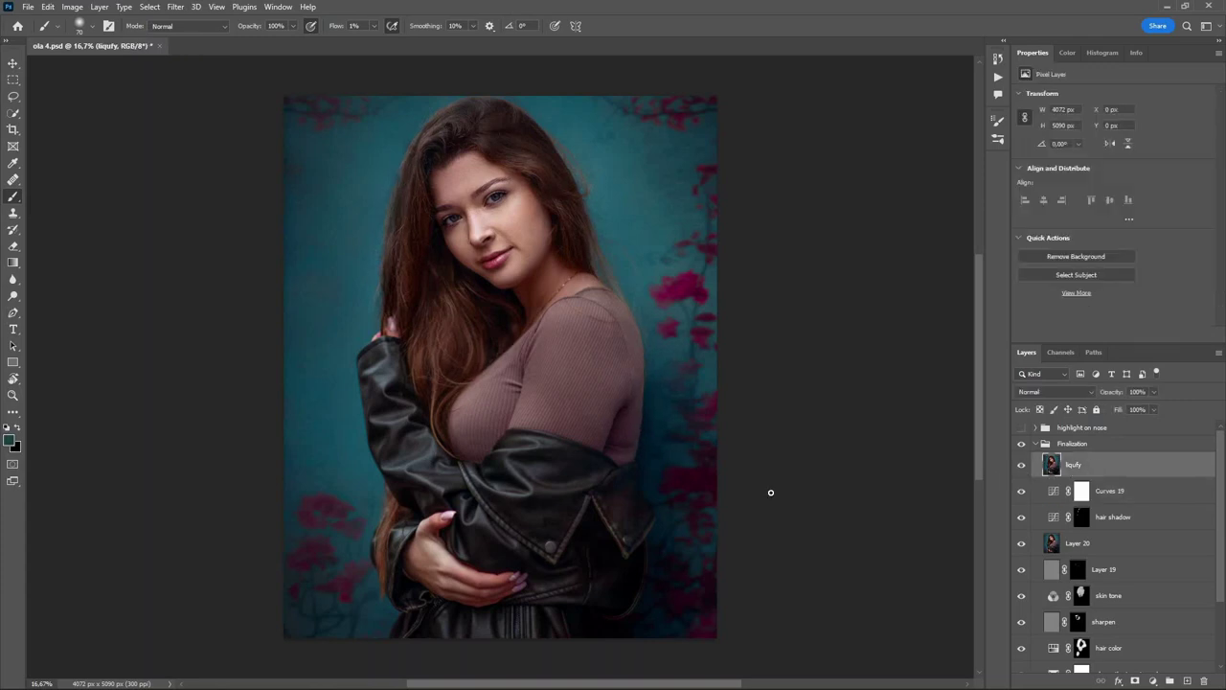
click(1021, 464)
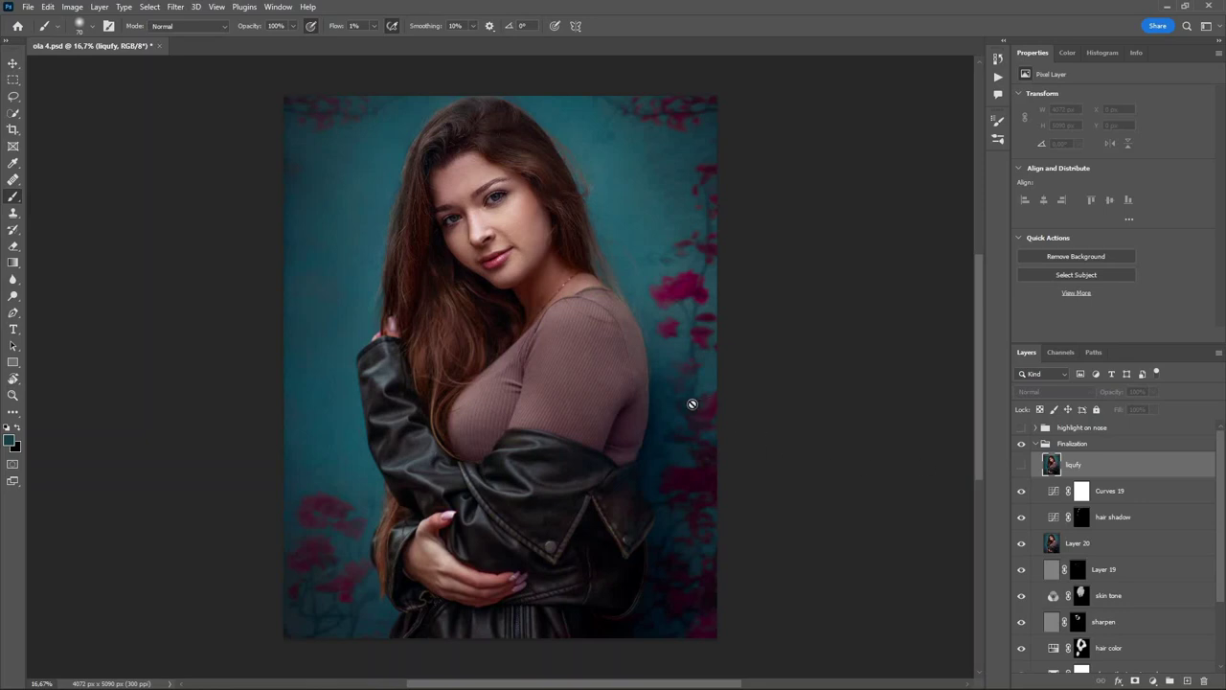
click(1021, 466)
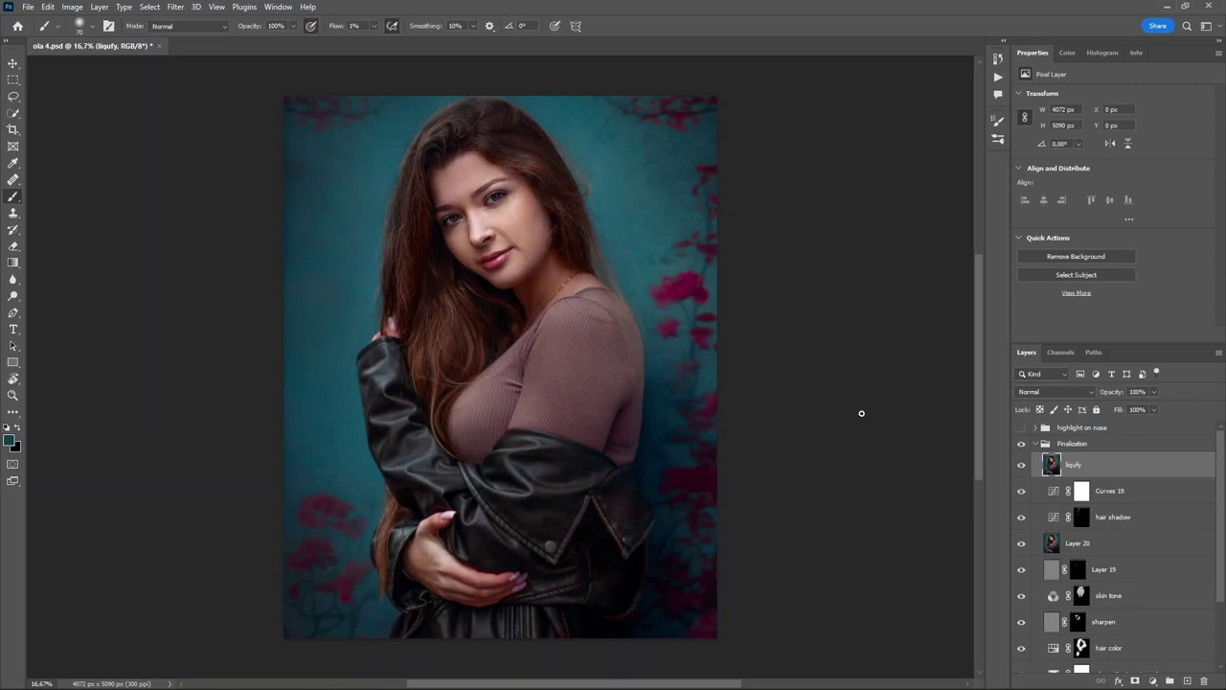
click(1035, 443)
click(1021, 444)
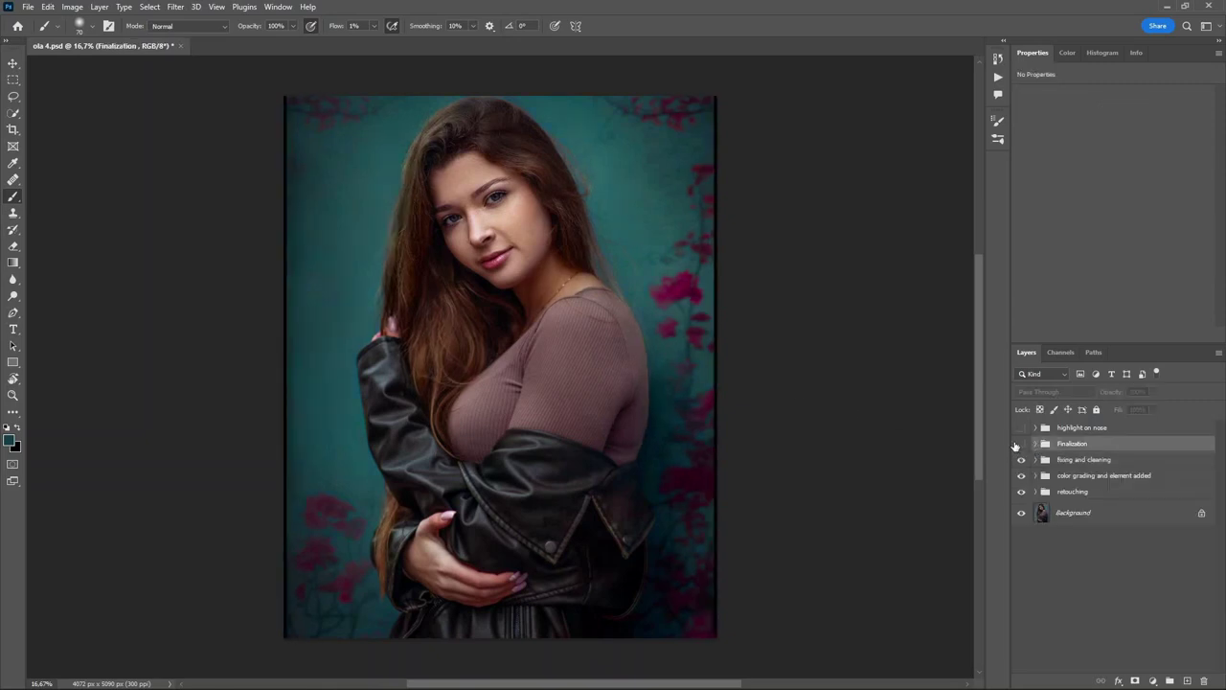
Re-show Finalization, turn on the highlight on nose group, and review its Curves 20 layer
click(1020, 444)
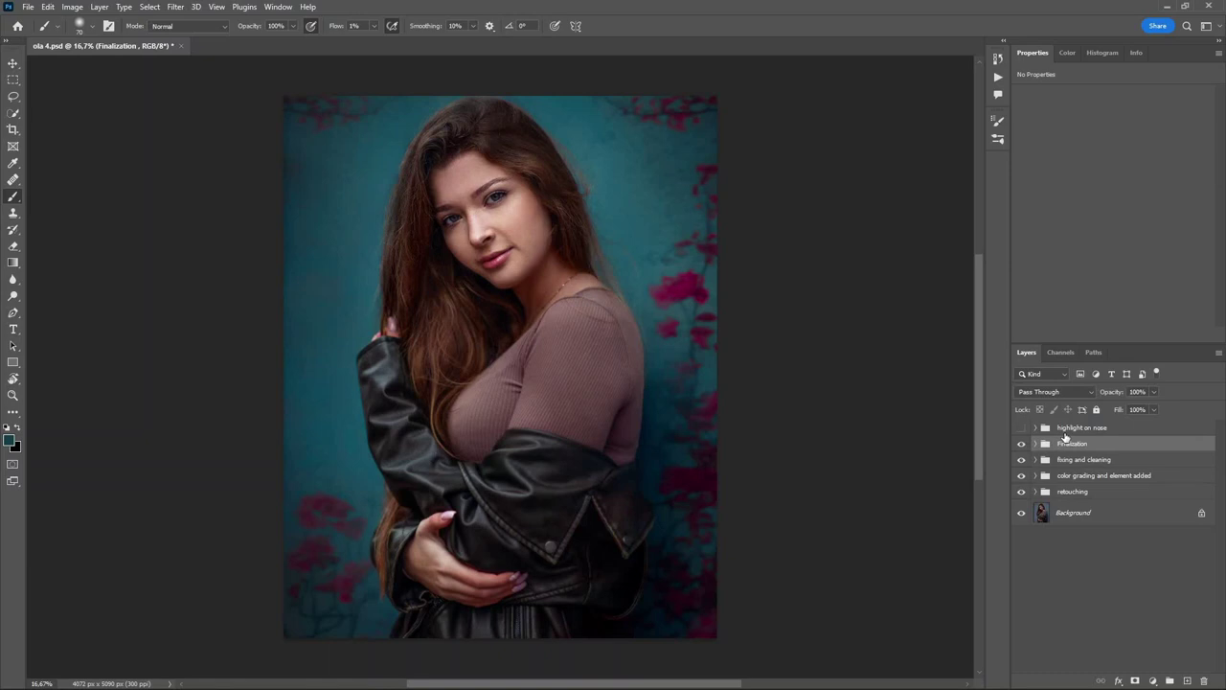
click(1063, 432)
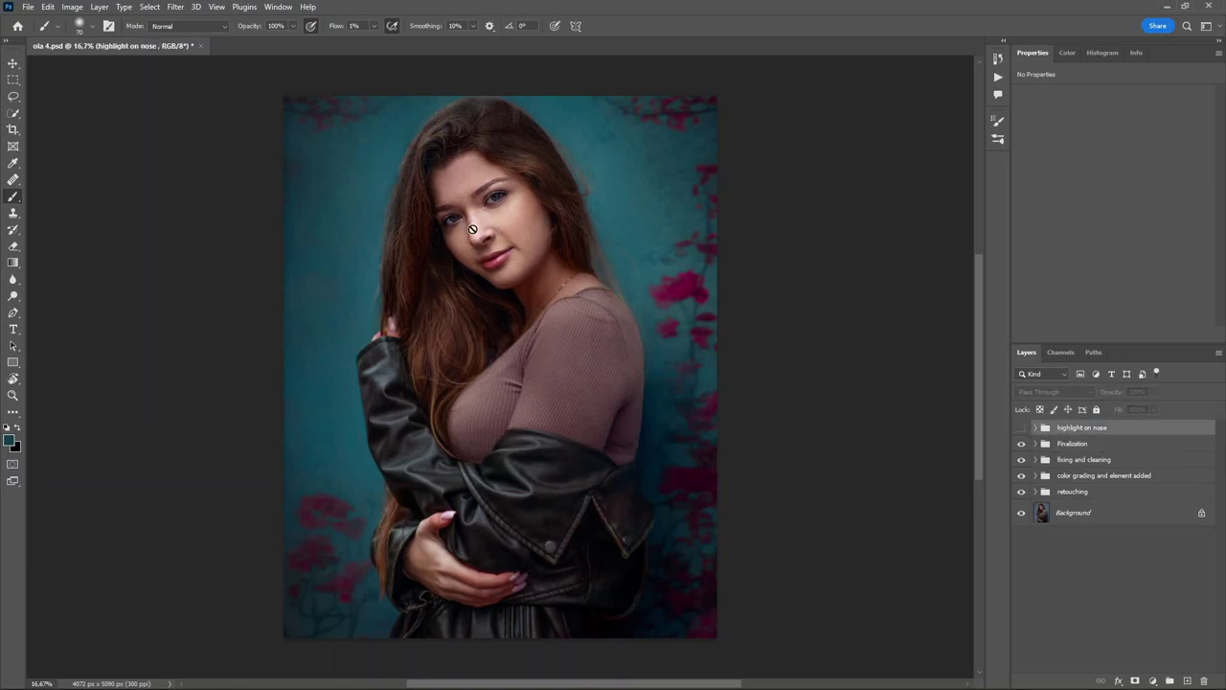
click(1022, 428)
click(1035, 429)
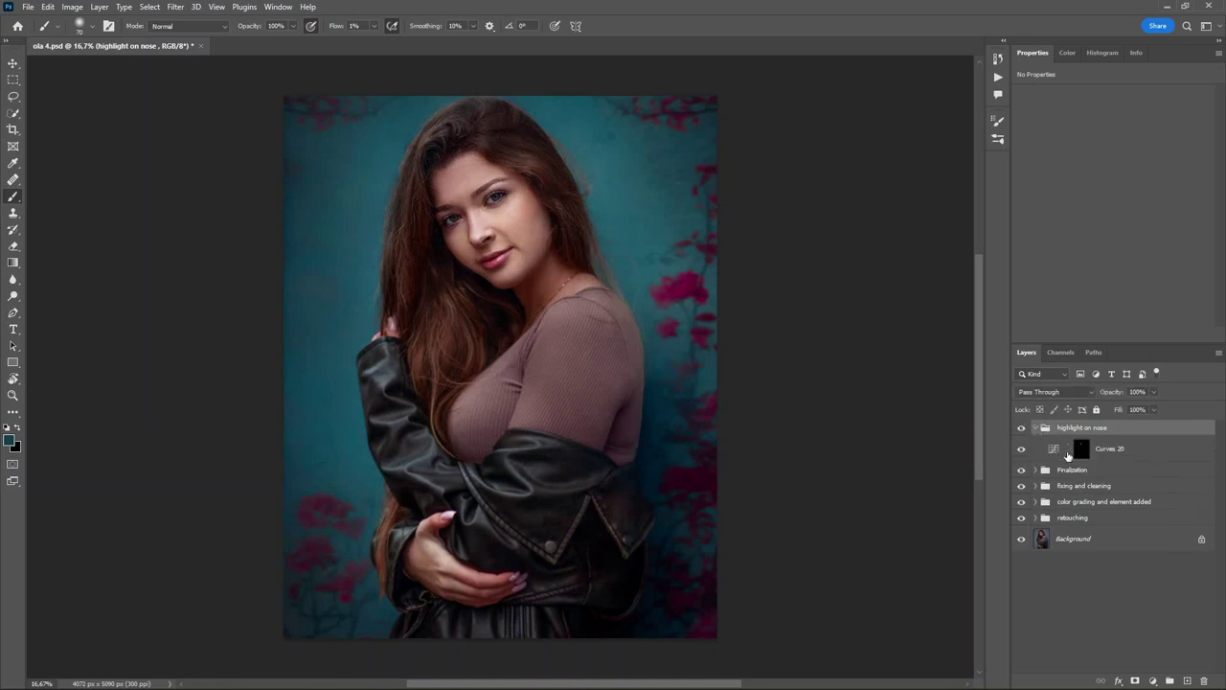
click(1058, 453)
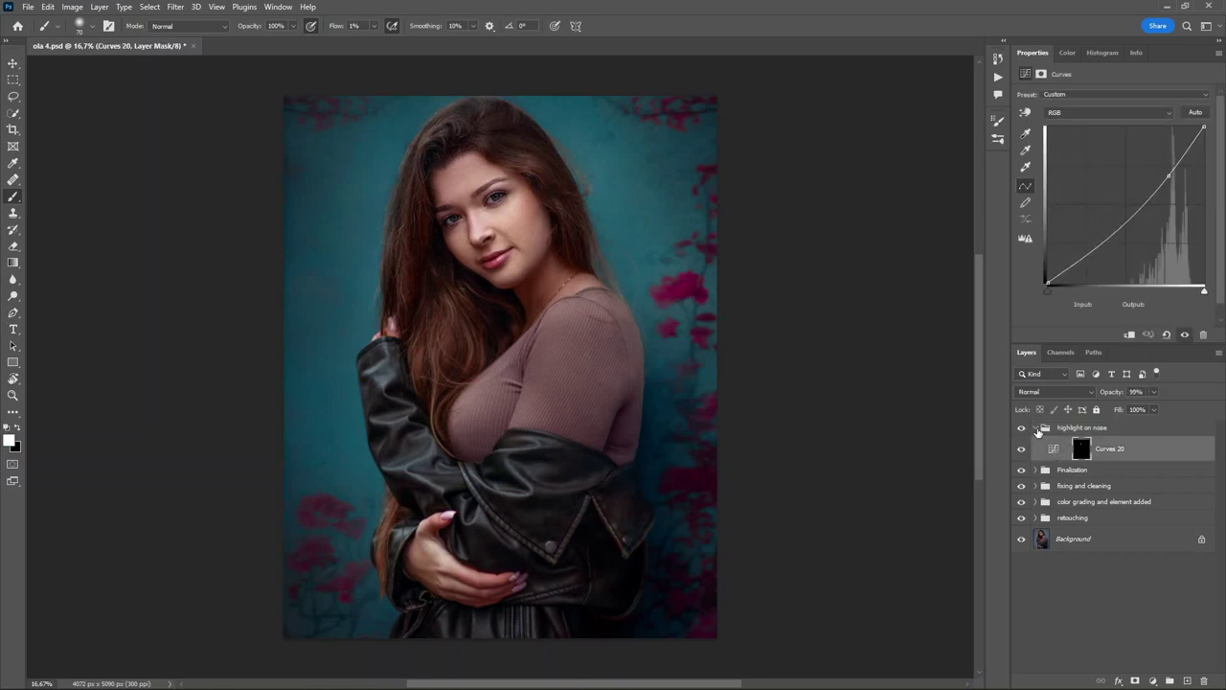
click(1036, 428)
Group all five edit groups into Group 7 with Ctrl+G and toggle it off and on for before/after
mouse_move(613, 687)
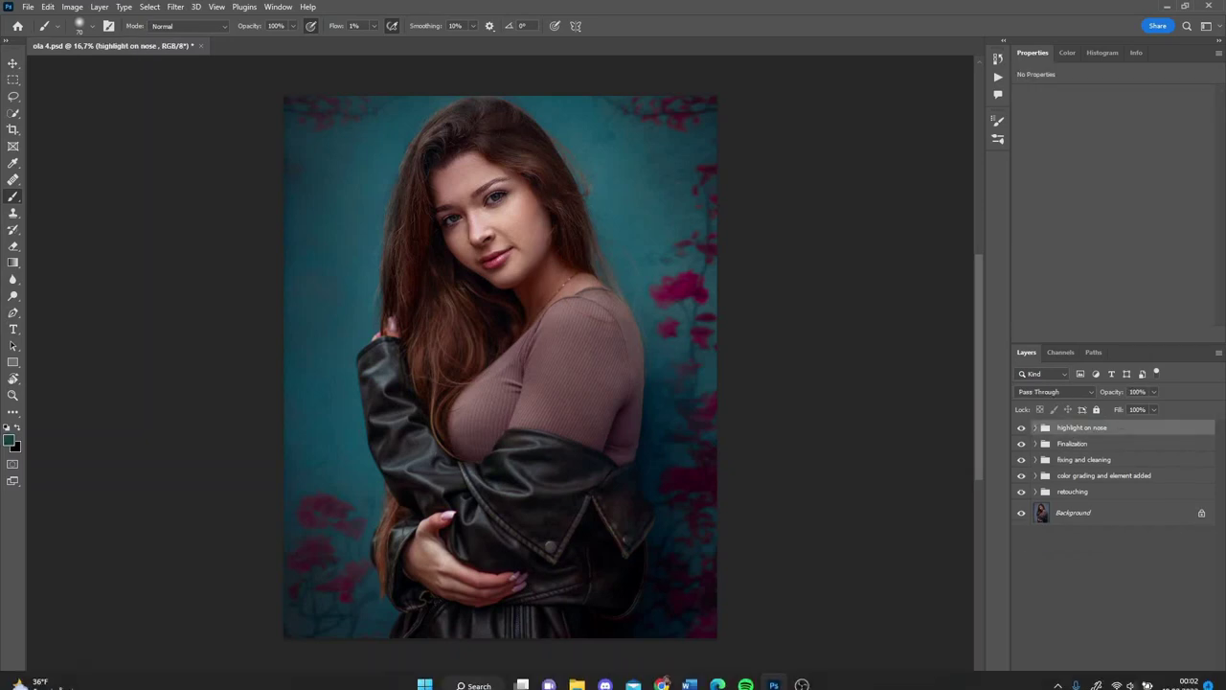
shift+click(1111, 493)
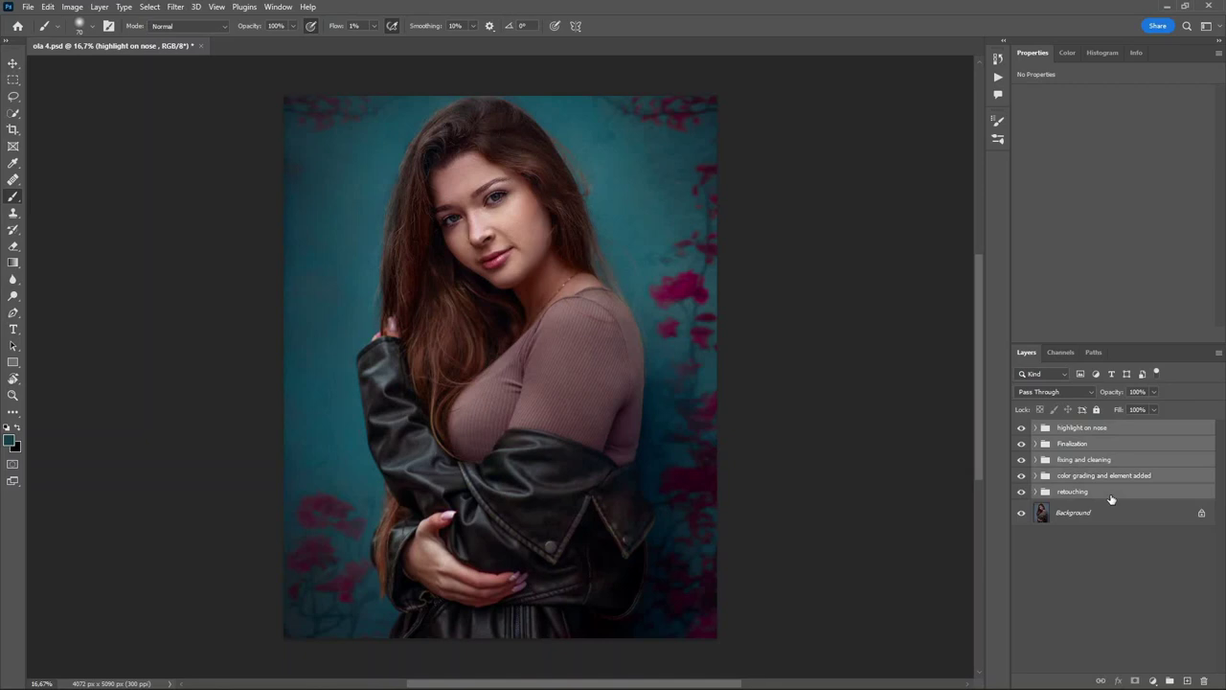
key(ctrl+g)
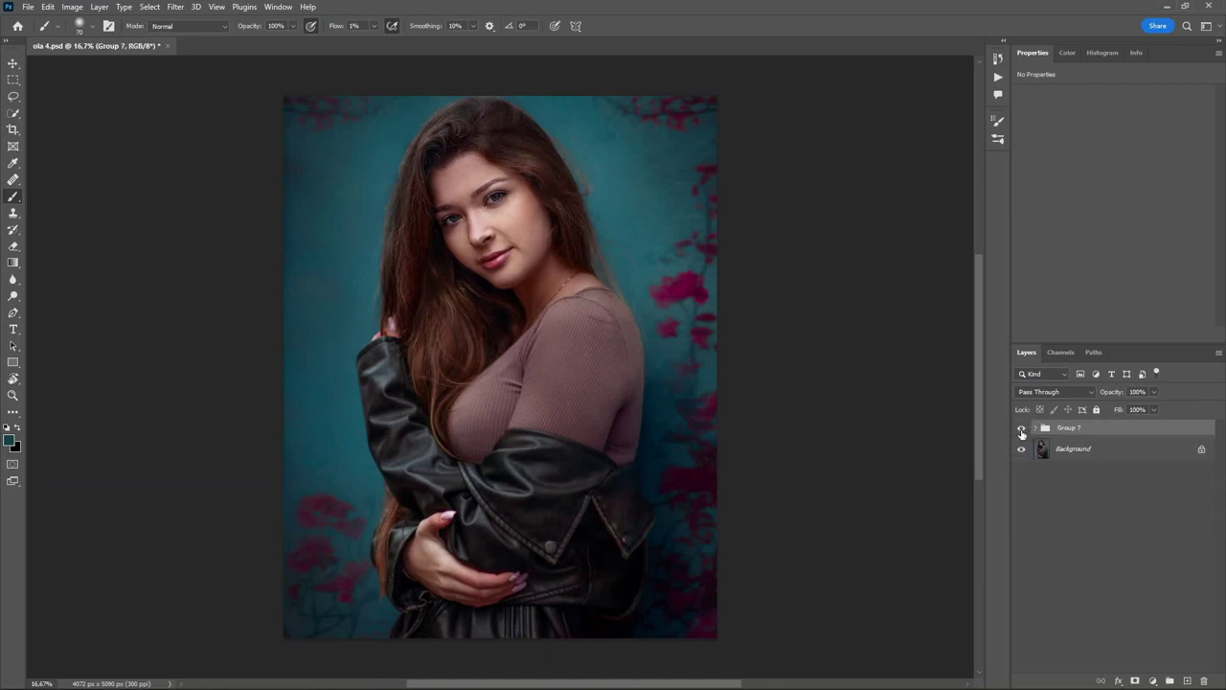
click(1022, 428)
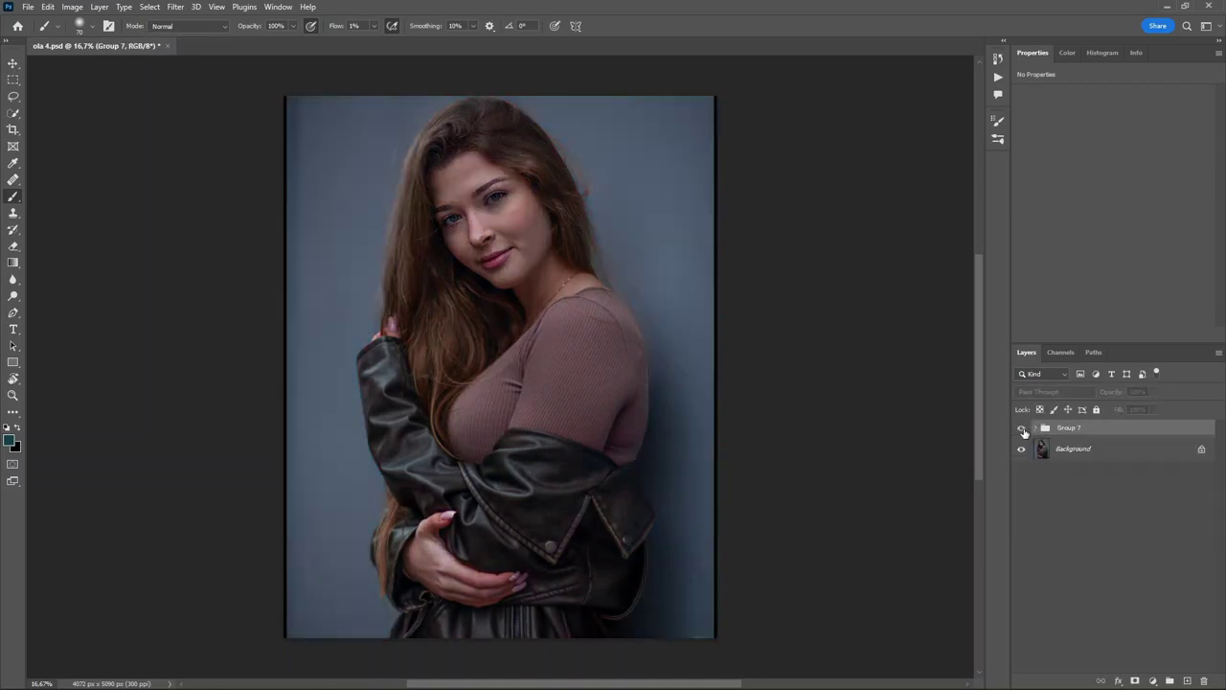
click(1021, 429)
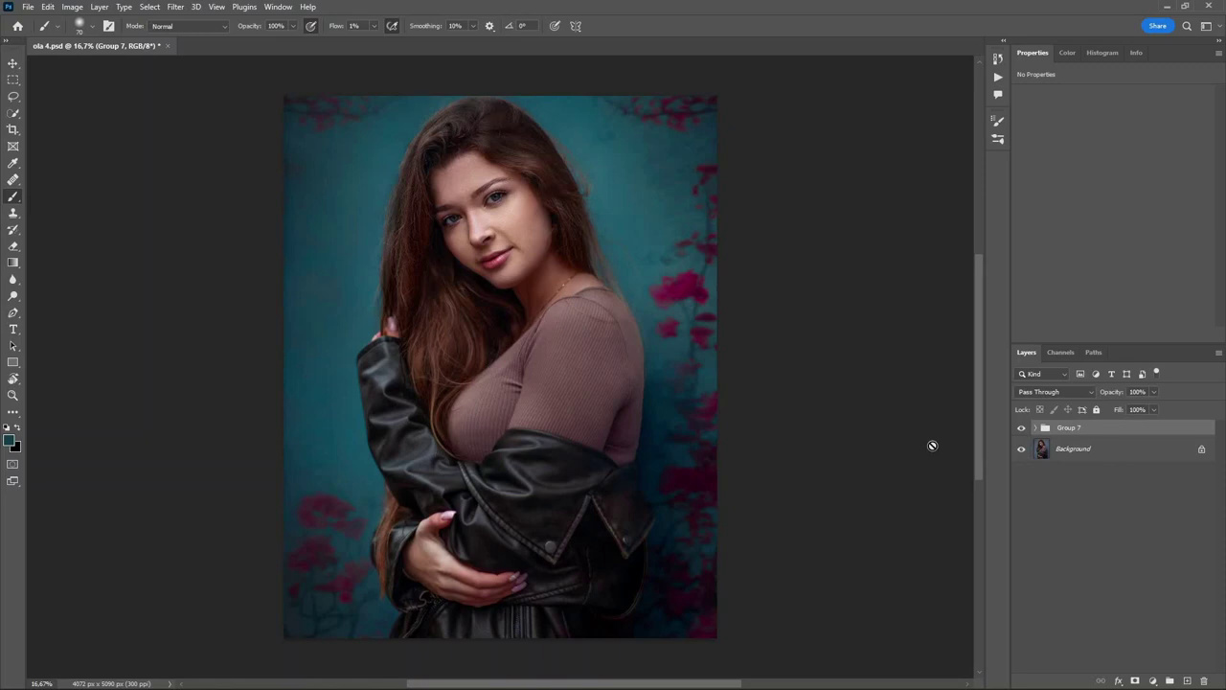